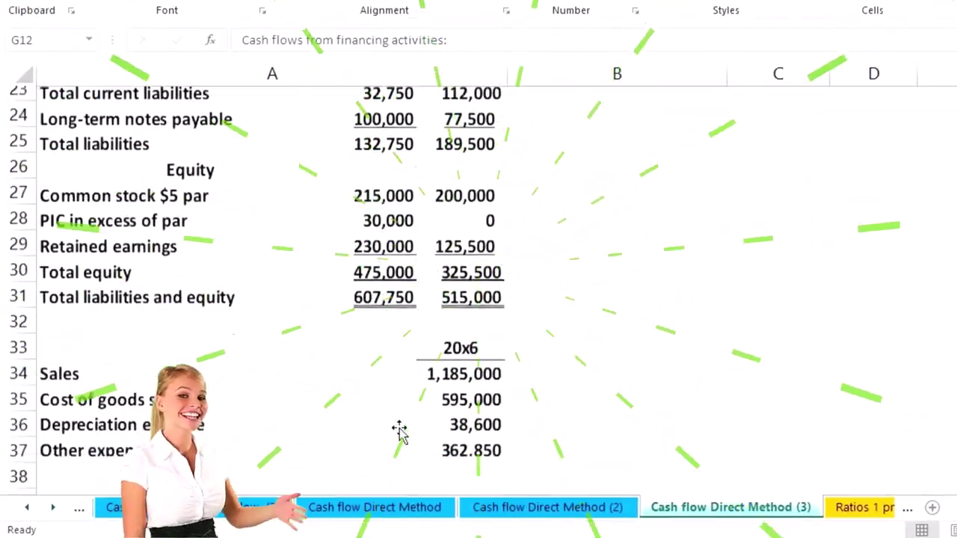
Step: Review the source financial statements, the year-over-year account differences and the operating, investing and financing sections of the cash flow statement
{"action": "scroll", "coordinate": [400, 432], "scroll_direction": "down", "scroll_amount": 4}
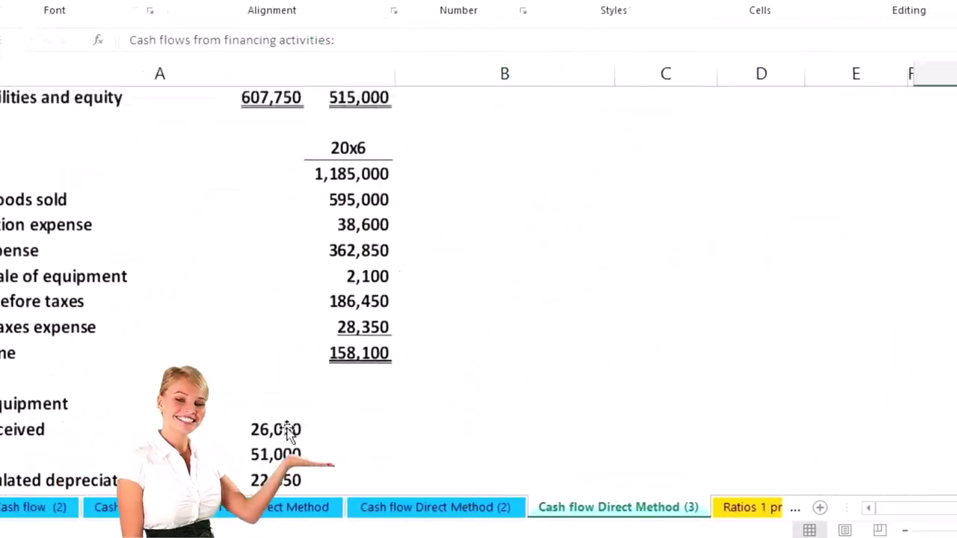
{"action": "scroll", "coordinate": [399, 431], "scroll_direction": "up", "scroll_amount": 10}
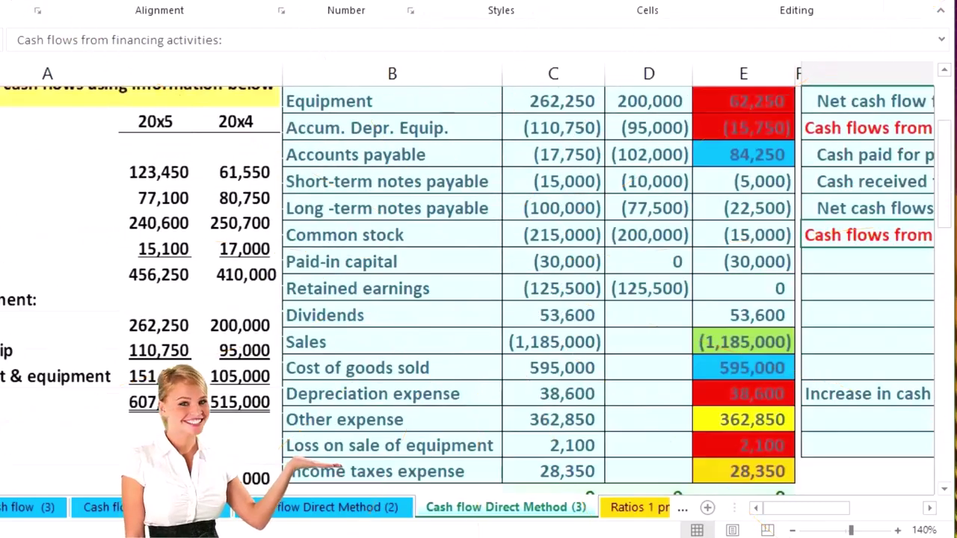
{"action": "scroll", "coordinate": [529, 346], "scroll_direction": "up", "scroll_amount": 2}
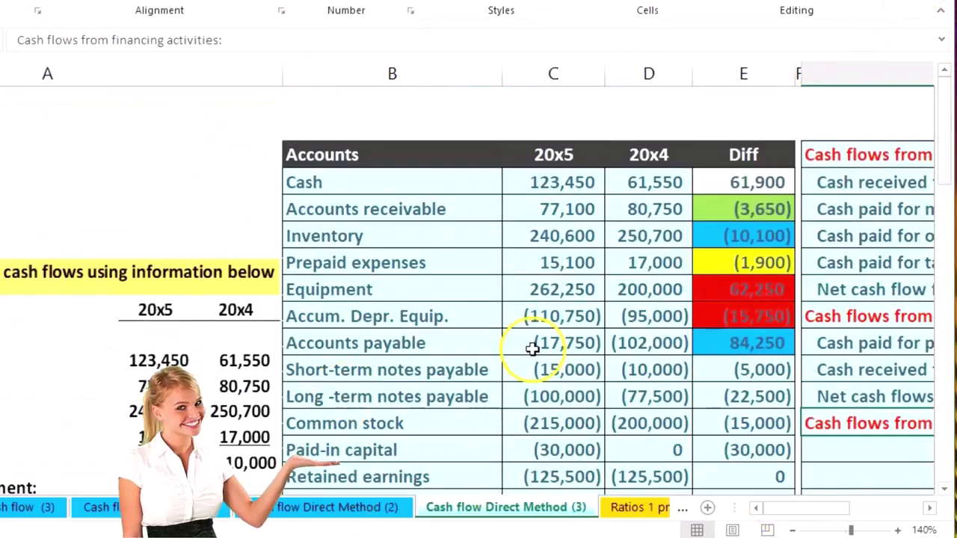
{"action": "left_click", "coordinate": [529, 345]}
{"action": "left_click", "coordinate": [931, 509]}
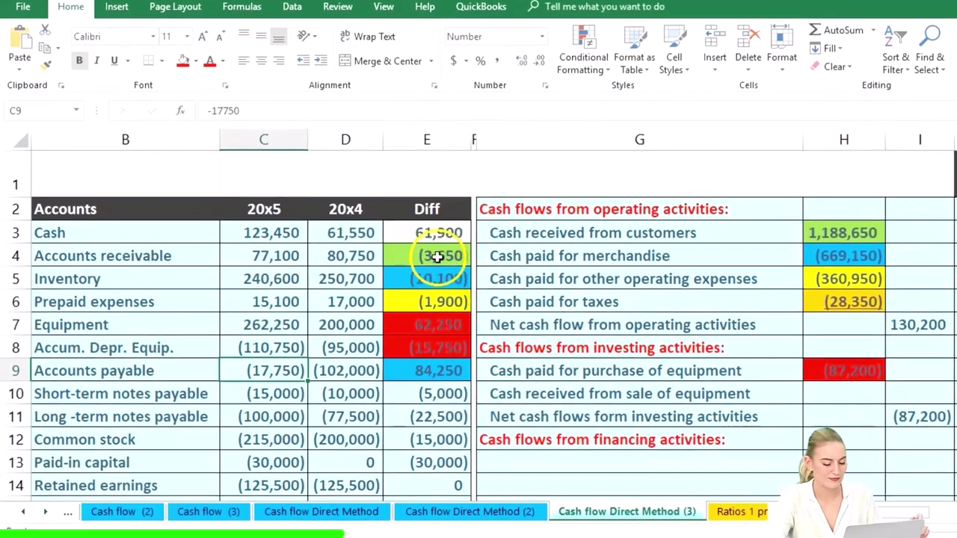
{"action": "left_click_drag", "start_coordinate": [438, 257], "coordinate": [429, 438]}
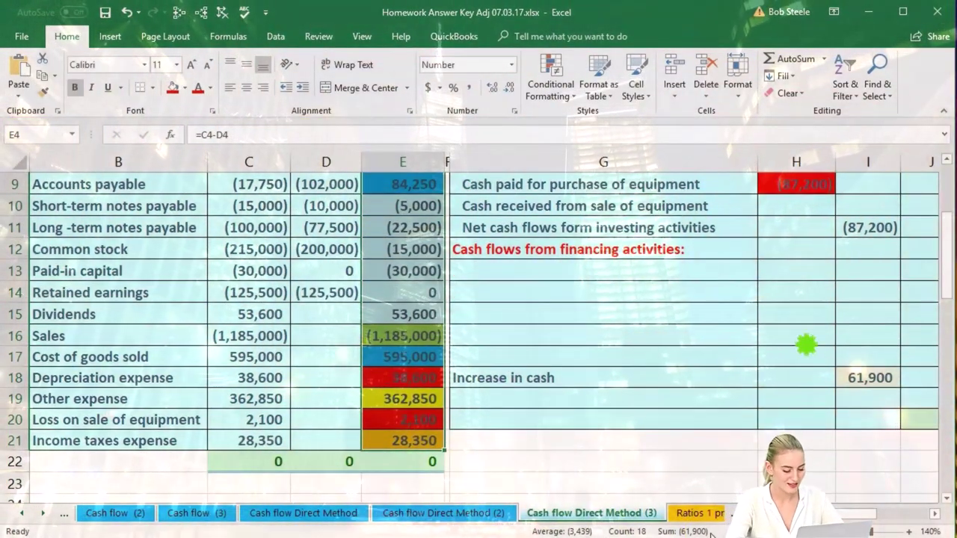
{"action": "scroll", "coordinate": [693, 452], "scroll_direction": "up", "scroll_amount": 3}
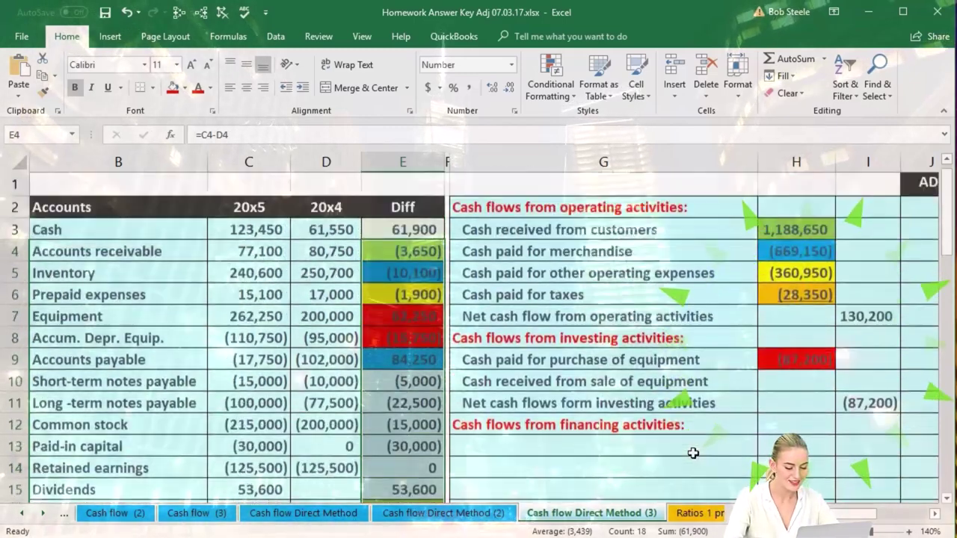
{"action": "left_click", "coordinate": [637, 233]}
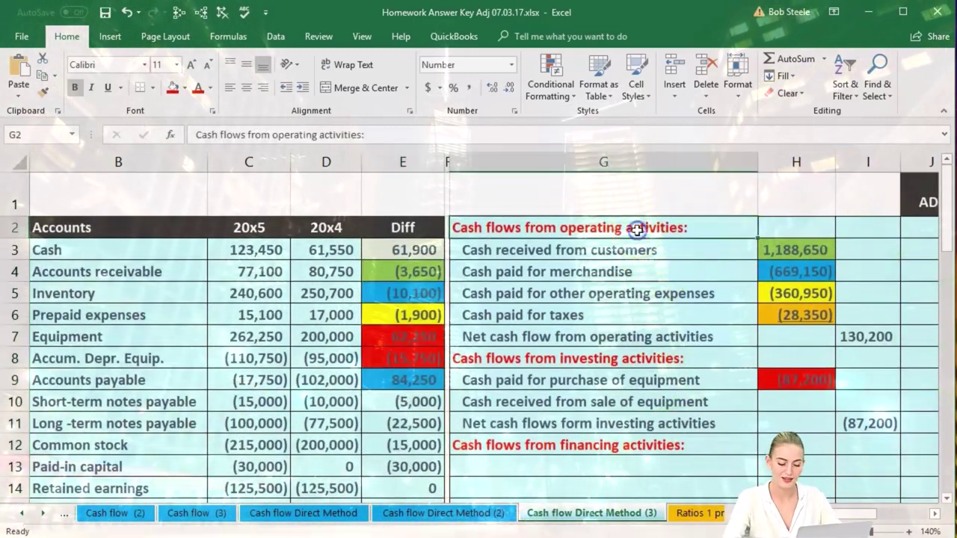
{"action": "left_click", "coordinate": [659, 353]}
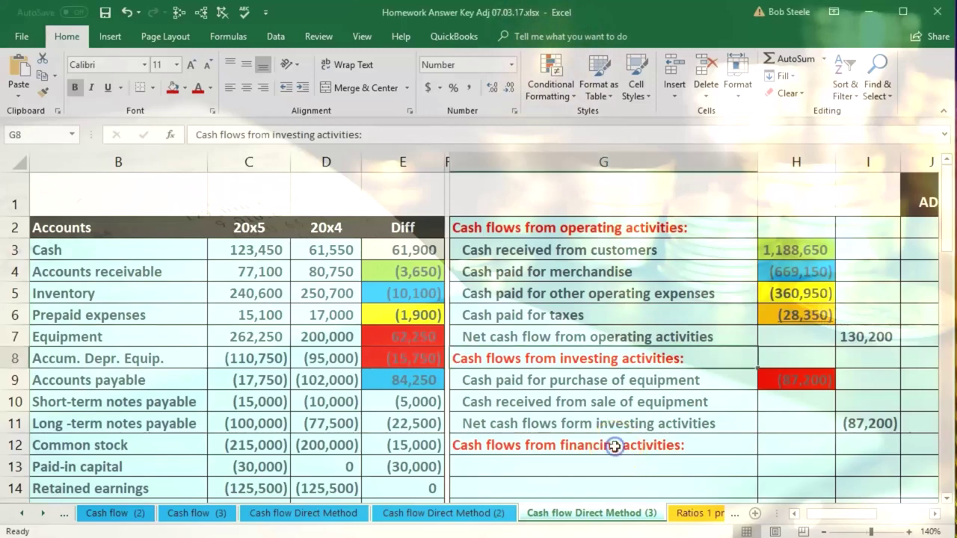
{"action": "scroll", "coordinate": [618, 447], "scroll_direction": "down", "scroll_amount": 1}
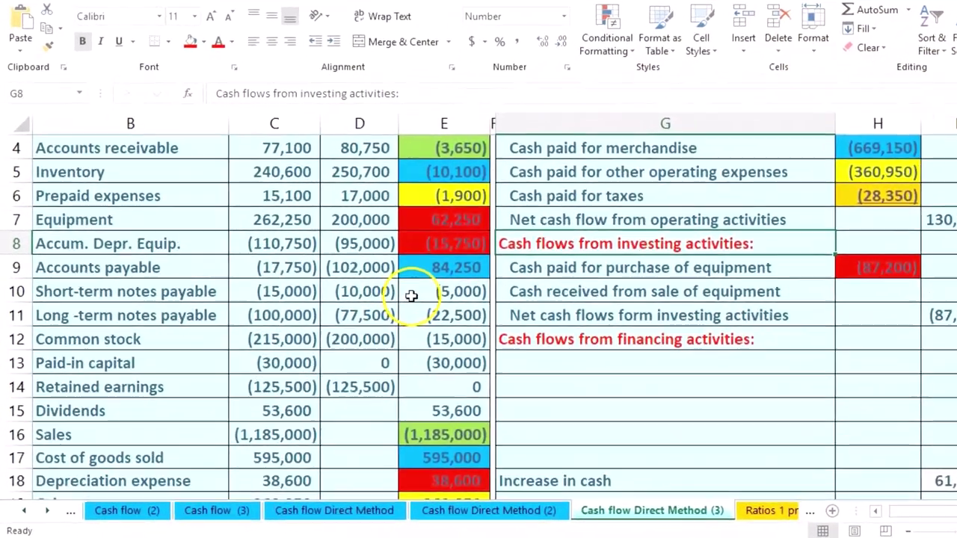
{"action": "left_click", "coordinate": [378, 314]}
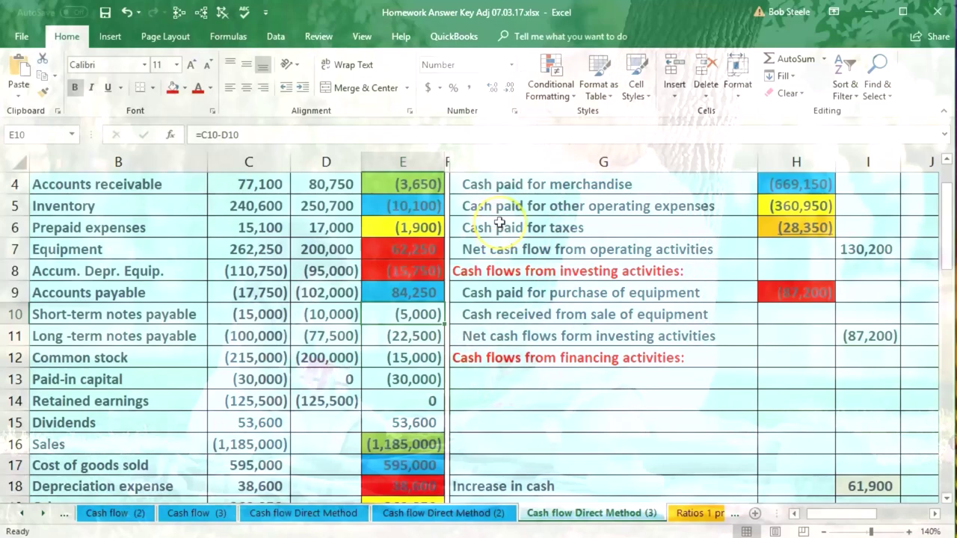
{"action": "scroll", "coordinate": [498, 223], "scroll_direction": "up", "scroll_amount": 1}
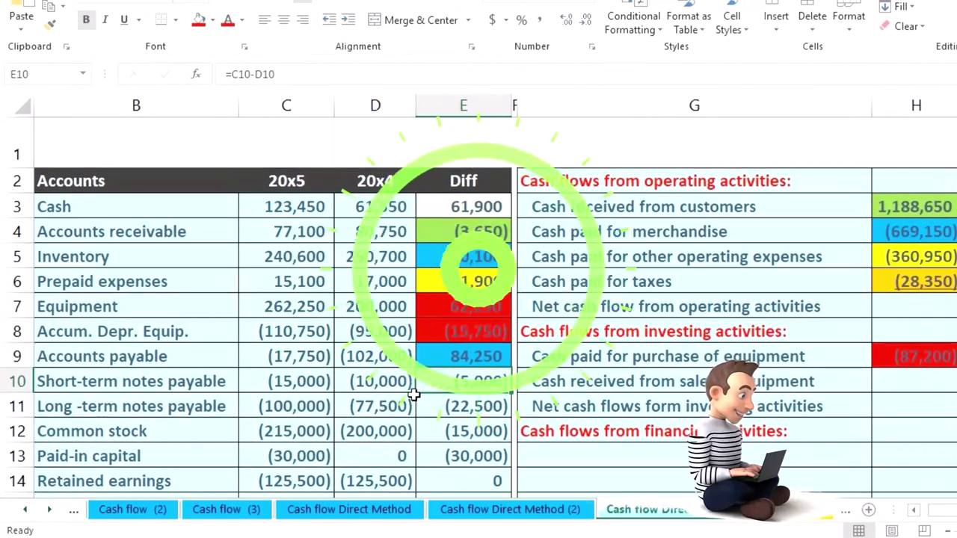
Step: Add the line label "Cash borrowed on short-term note" in G13 under the financing activities heading
{"action": "left_click", "coordinate": [424, 377]}
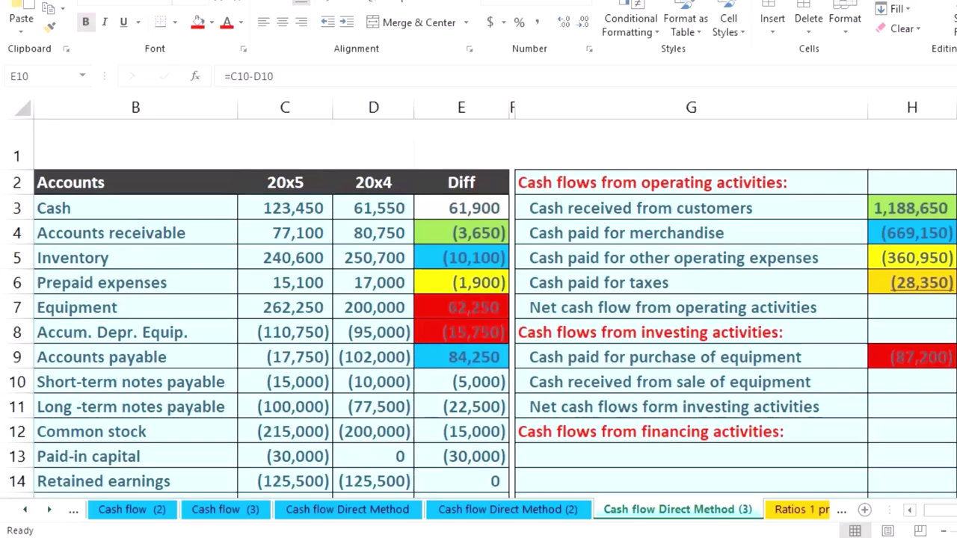
{"action": "key", "text": "ctrl+c"}
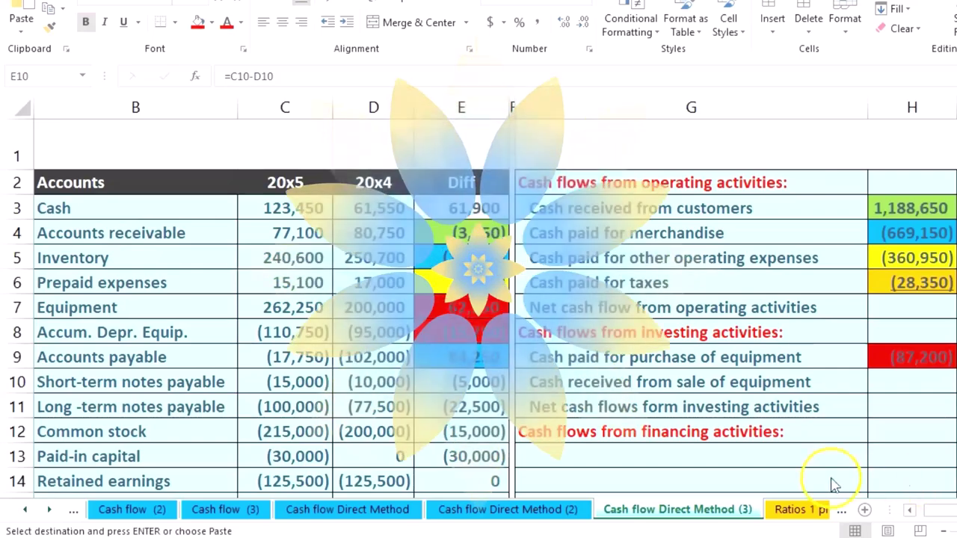
{"action": "left_click", "coordinate": [615, 450]}
{"action": "type", "text": "Cash borrowed on short-term note"}
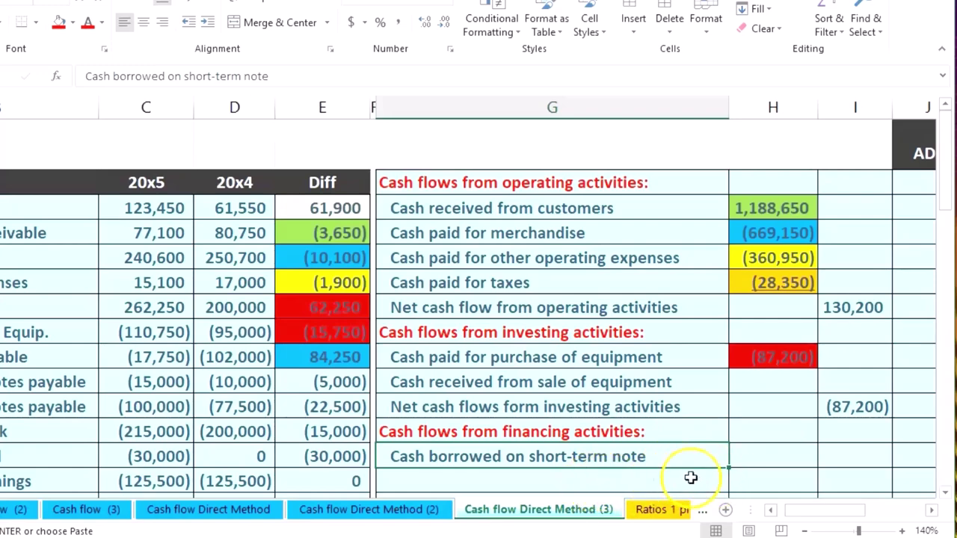
Step: Enter a formula in H13 that reverses the sign of the short-term notes payable difference, -E10
{"action": "left_click", "coordinate": [800, 464]}
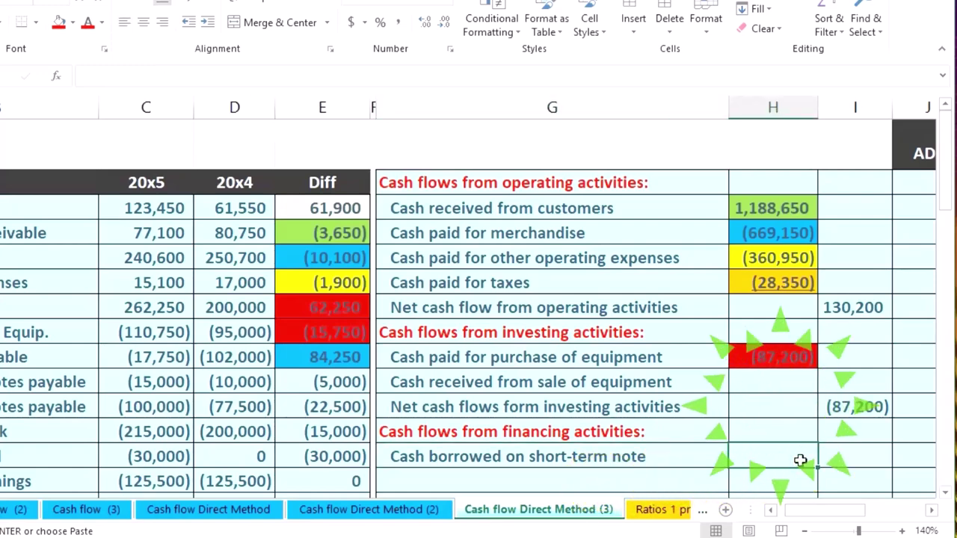
{"action": "type", "text": "-"}
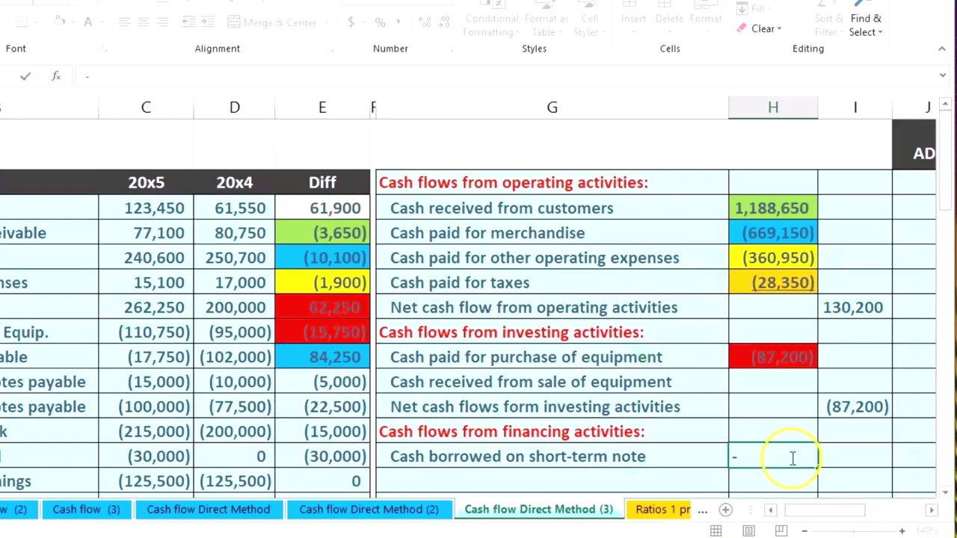
{"action": "left_click", "coordinate": [355, 380]}
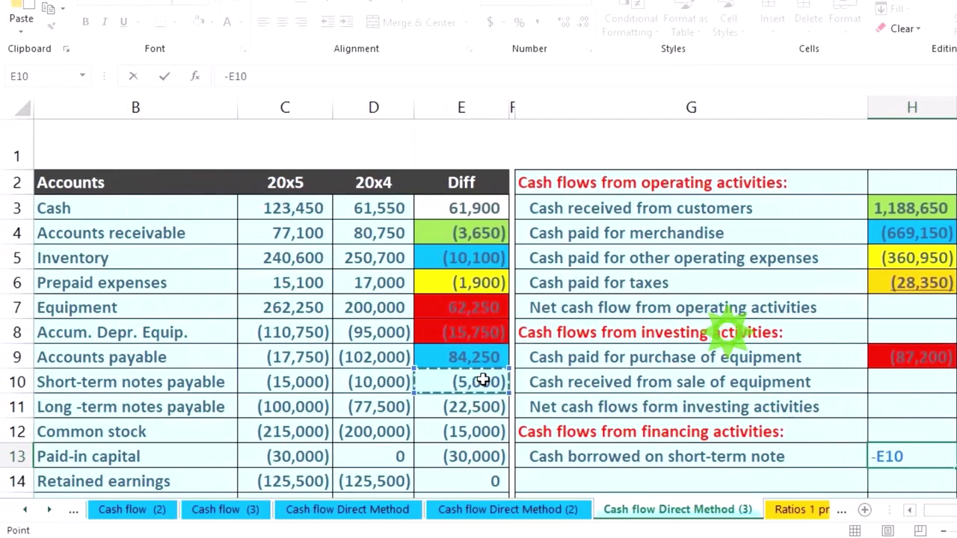
{"action": "key", "text": "Return"}
{"action": "left_click", "coordinate": [482, 381]}
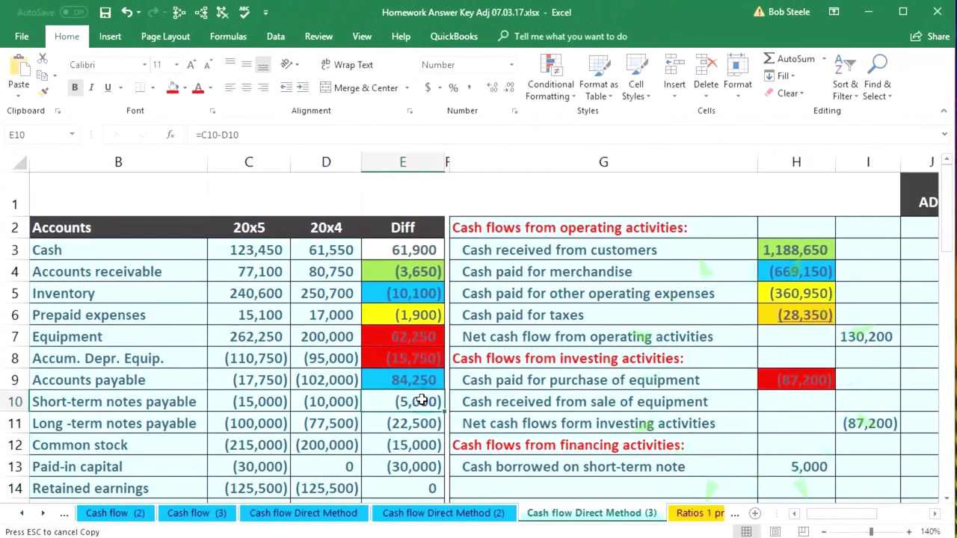
{"action": "left_click", "coordinate": [824, 468]}
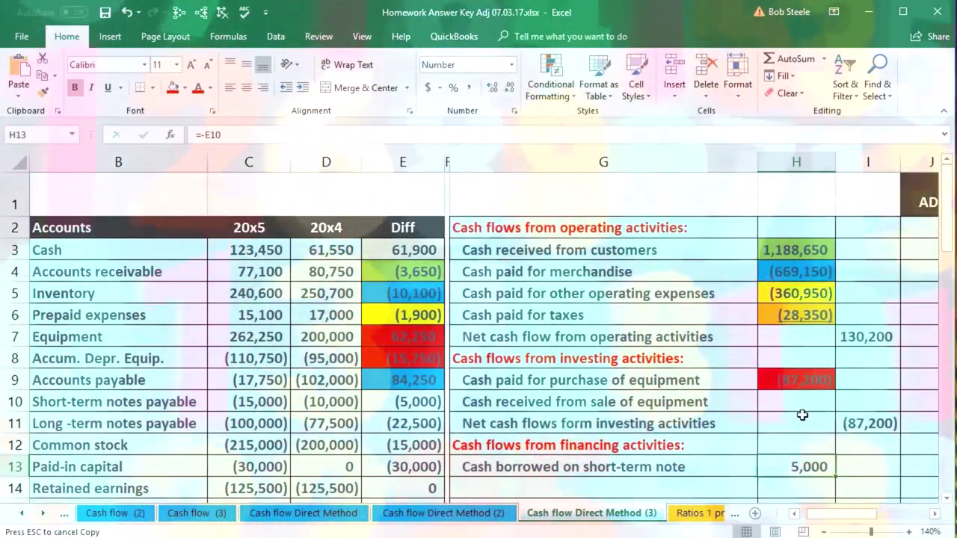
Step: Shade the short-term notes payable difference in E10 and the matching cash flow amount in H13 light yellow
{"action": "left_click", "coordinate": [424, 403]}
{"action": "right_click", "coordinate": [423, 403]}
{"action": "left_click", "coordinate": [499, 446]}
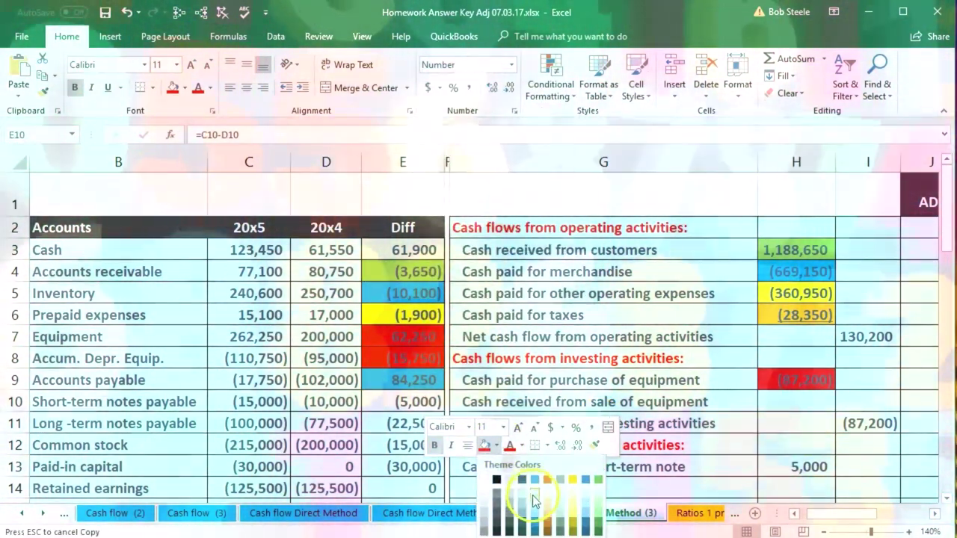
{"action": "left_click", "coordinate": [574, 518]}
{"action": "left_click", "coordinate": [729, 446]}
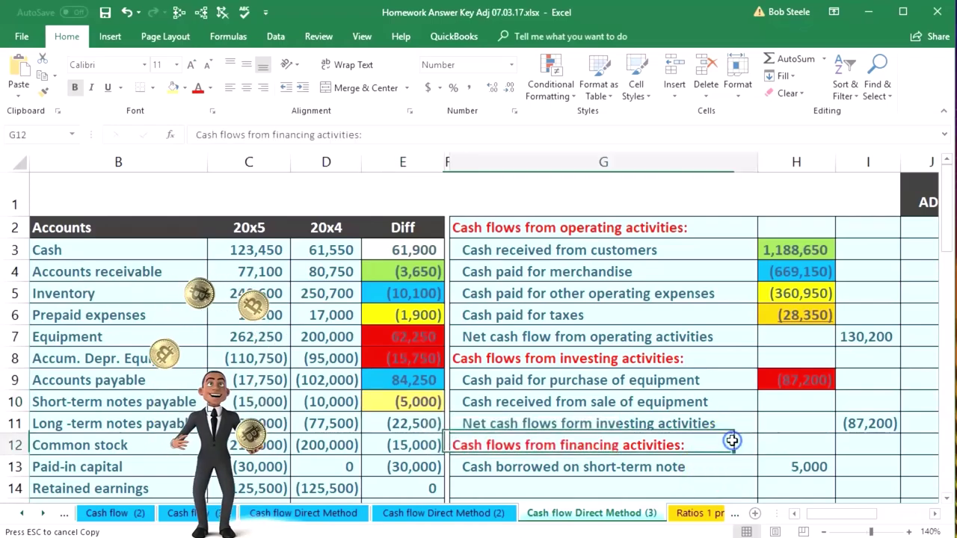
{"action": "right_click", "coordinate": [776, 467]}
{"action": "key", "text": "Escape"}
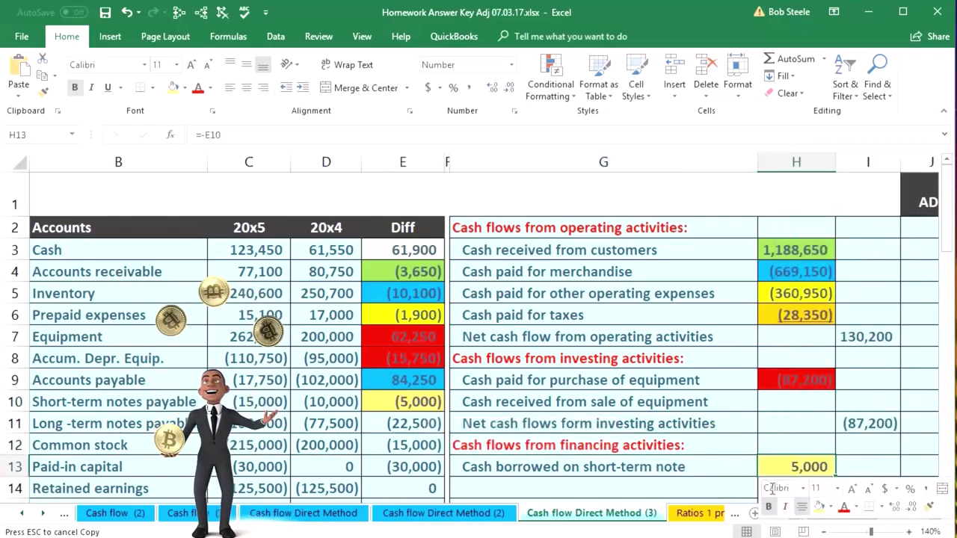
Step: Add the line label "Cash paid on long-term note" in G14 below the short-term note line
{"action": "left_click", "coordinate": [640, 431]}
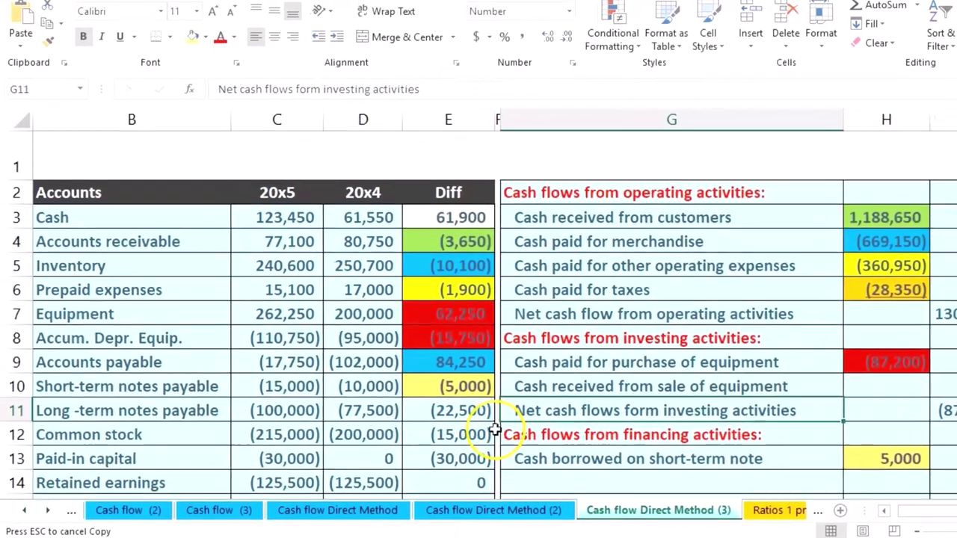
{"action": "left_click", "coordinate": [433, 427]}
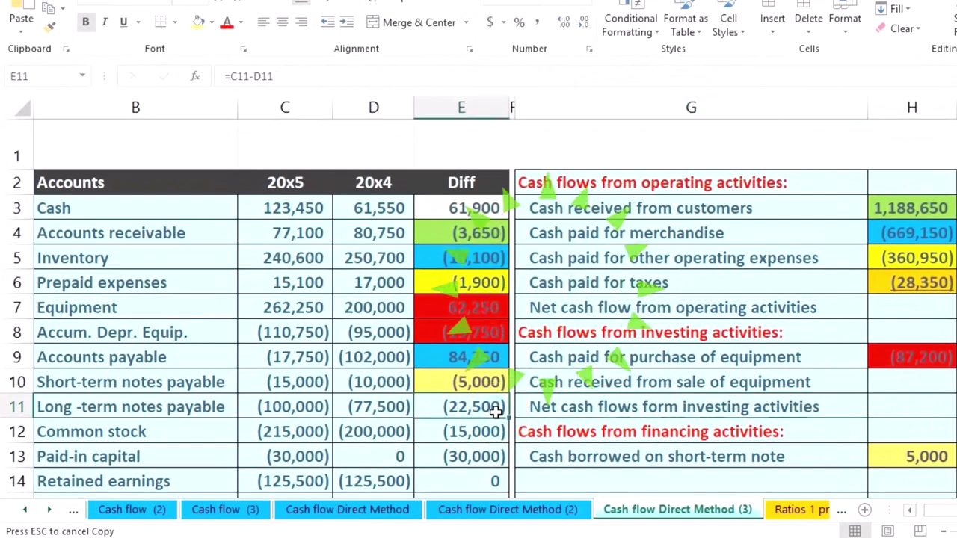
{"action": "left_click", "coordinate": [477, 410]}
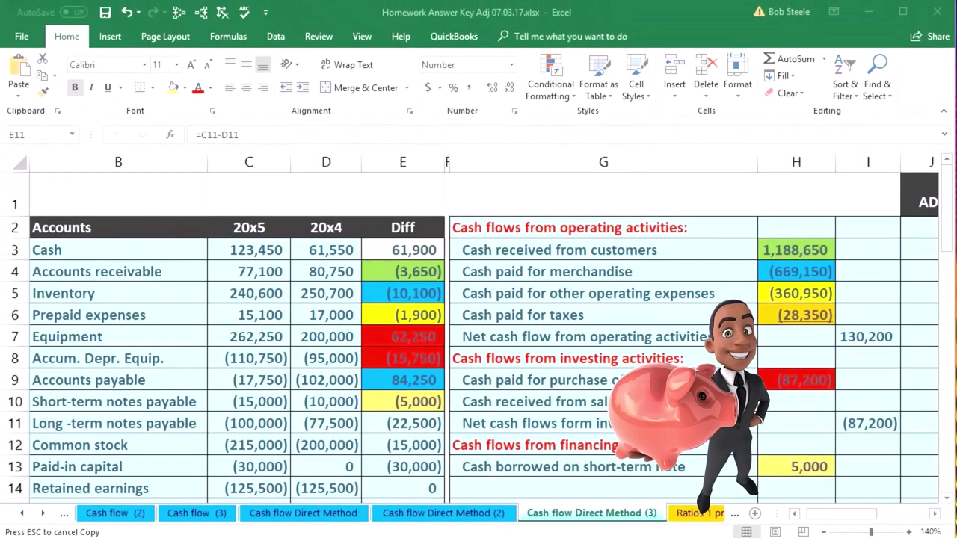
{"action": "scroll", "coordinate": [224, 336], "scroll_direction": "down", "scroll_amount": 1}
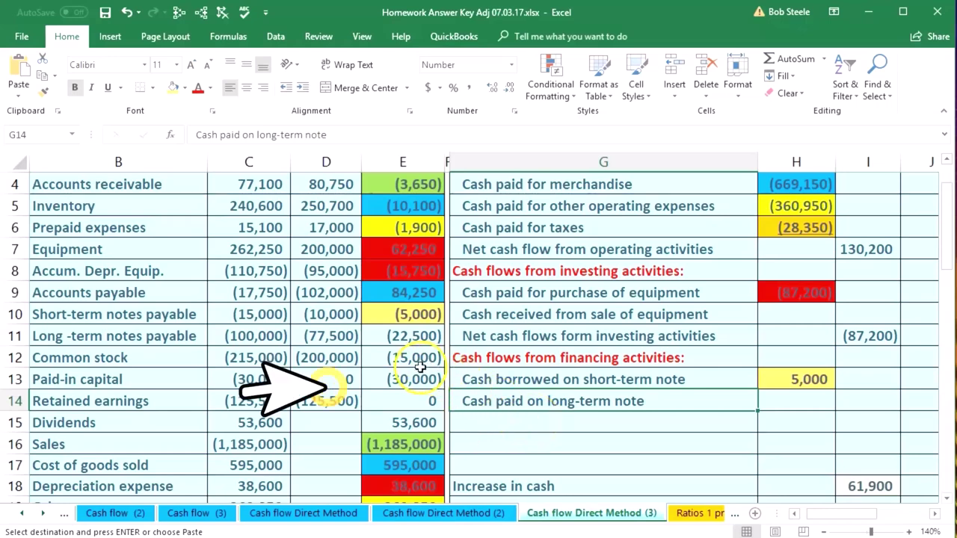
Step: Enter a formula in H14 that reverses the sign of the long-term notes payable difference, -E11
{"action": "left_click", "coordinate": [403, 340]}
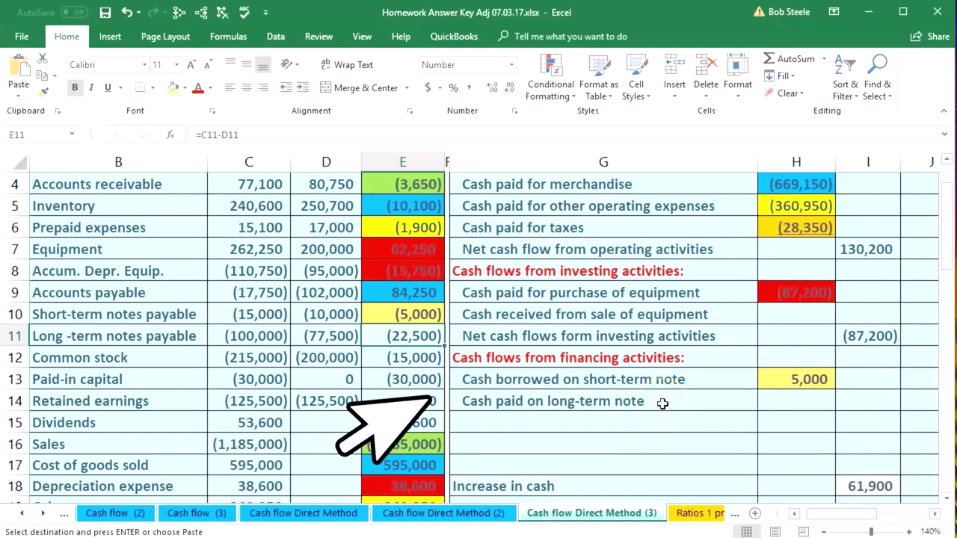
{"action": "left_click", "coordinate": [789, 400]}
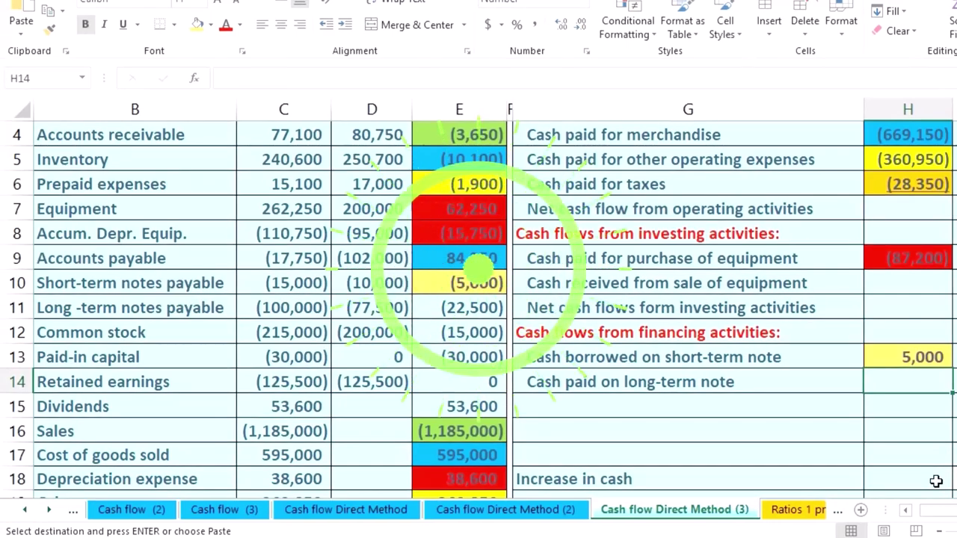
{"action": "type", "text": "-"}
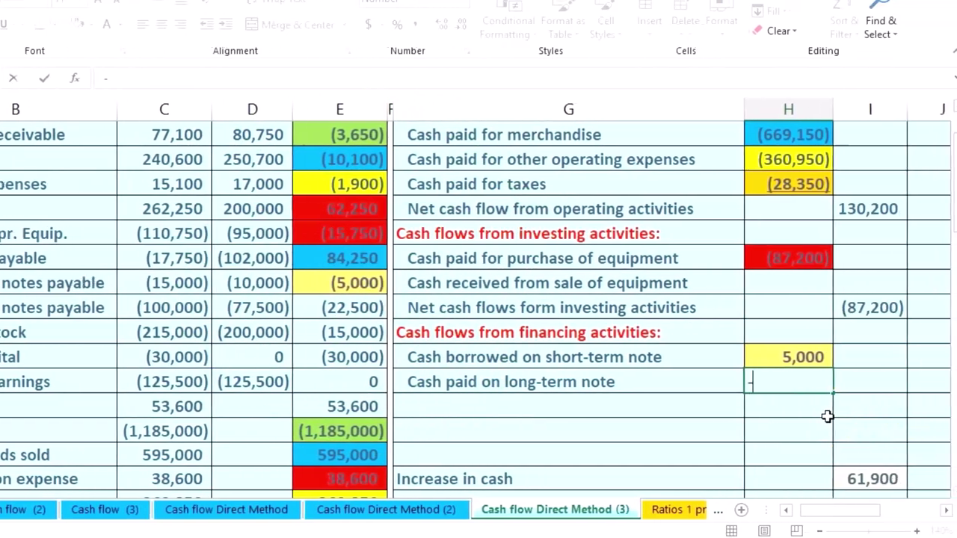
{"action": "left_click", "coordinate": [342, 312]}
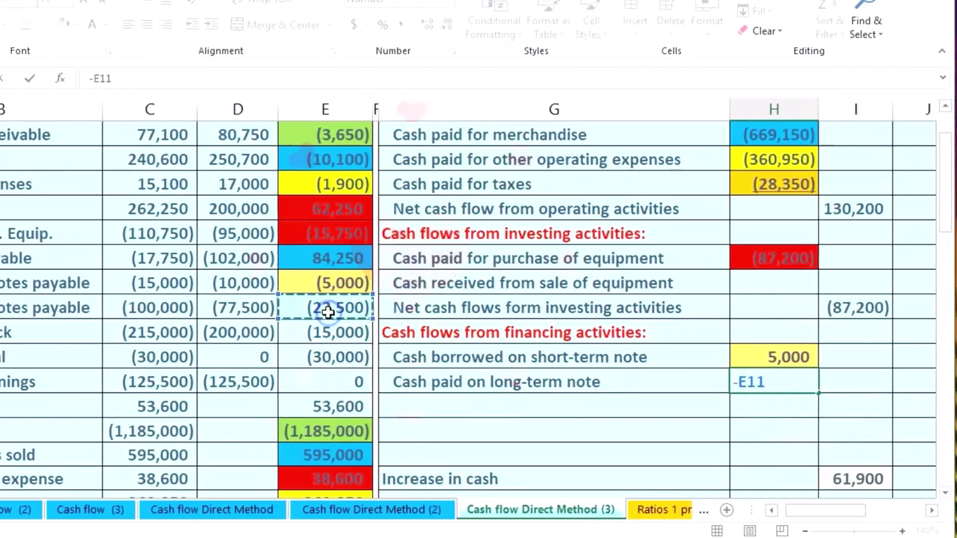
{"action": "key", "text": "Return"}
Step: Apply the same light yellow fill to the long-term note amount in H14 and its difference in E11
{"action": "right_click", "coordinate": [761, 386]}
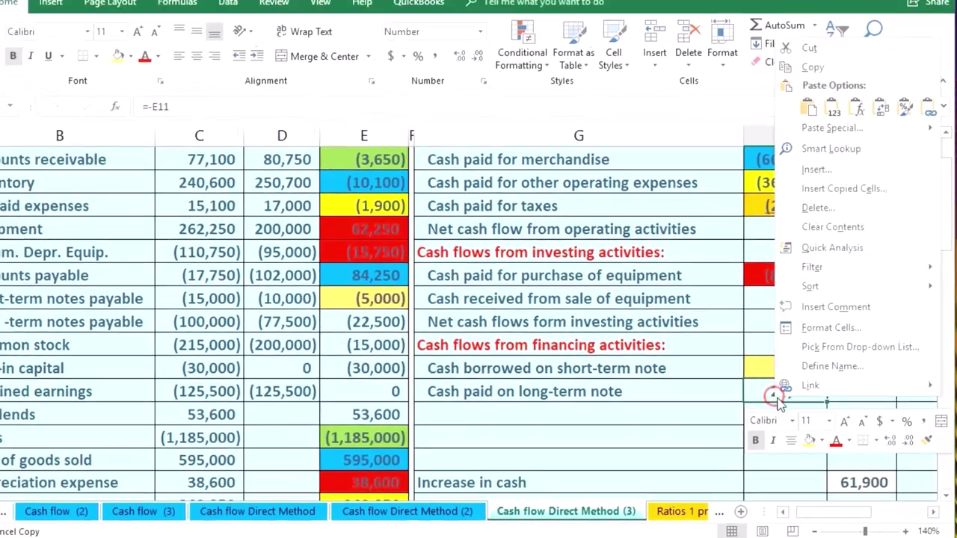
{"action": "key", "text": "ctrl+c"}
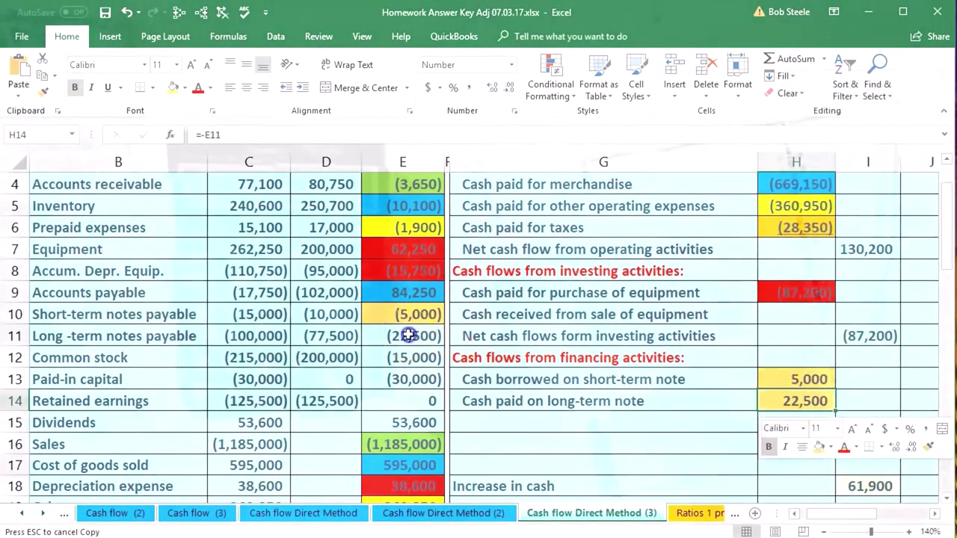
{"action": "right_click", "coordinate": [409, 335]}
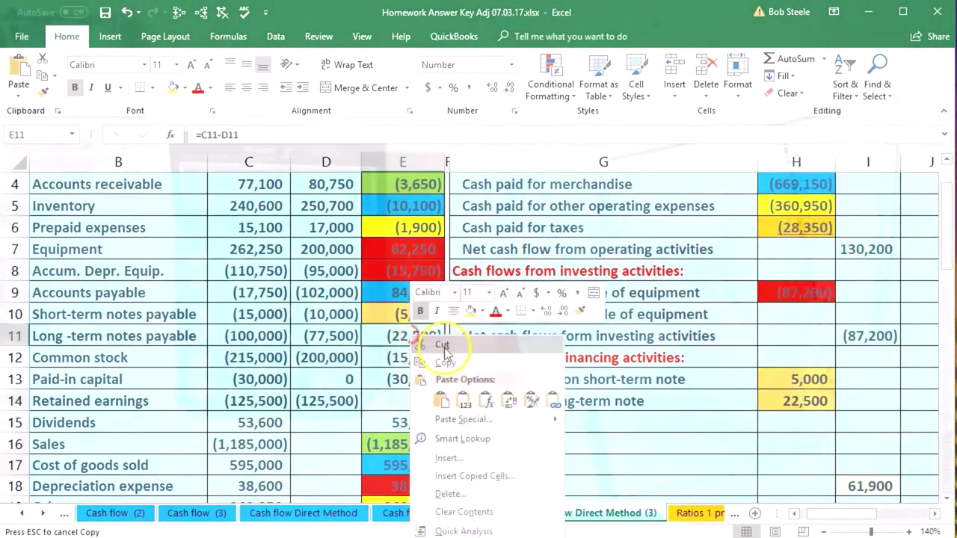
{"action": "left_click", "coordinate": [471, 311]}
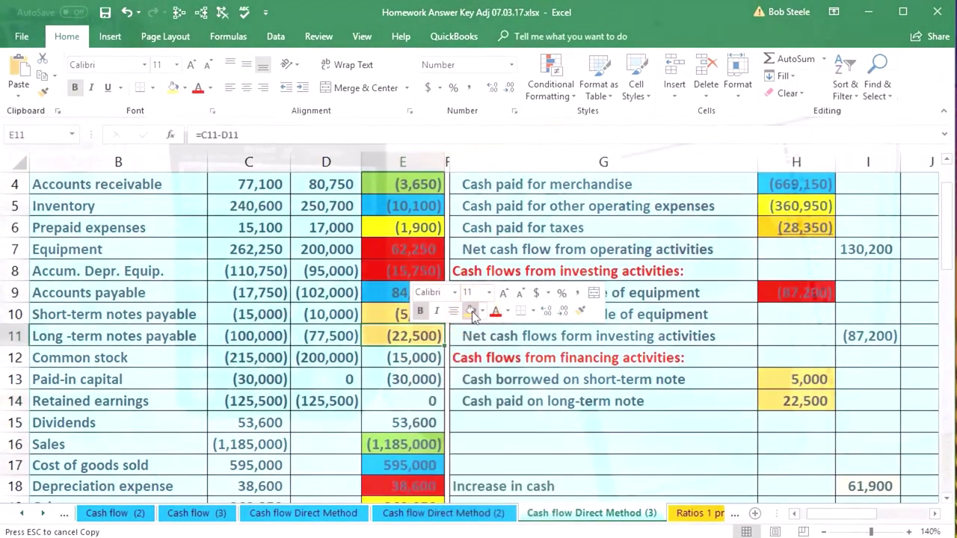
{"action": "left_click", "coordinate": [403, 376]}
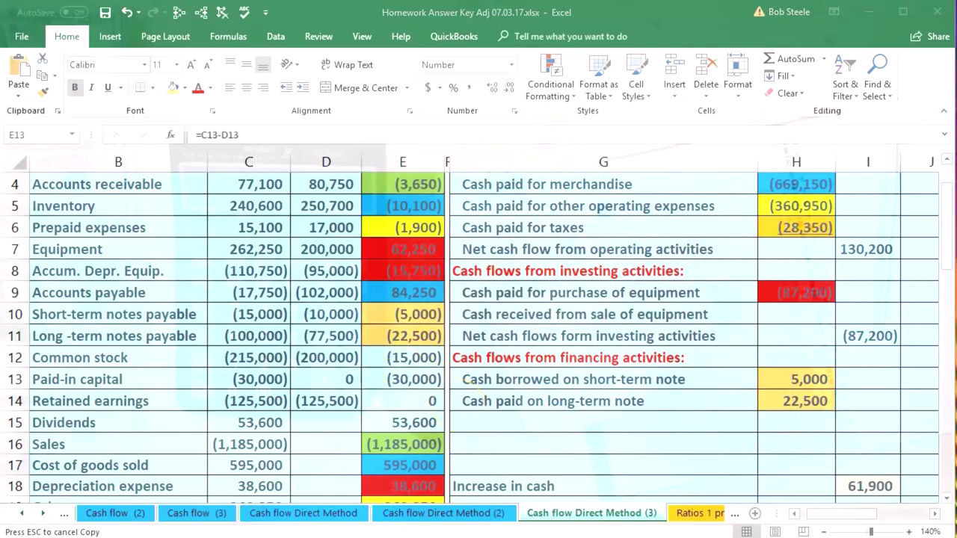
Step: Add the line label "Cash received from issuing common stock" in G15 and inspect the common stock and paid-in capital differences in E12 and E13
{"action": "left_click", "coordinate": [521, 416]}
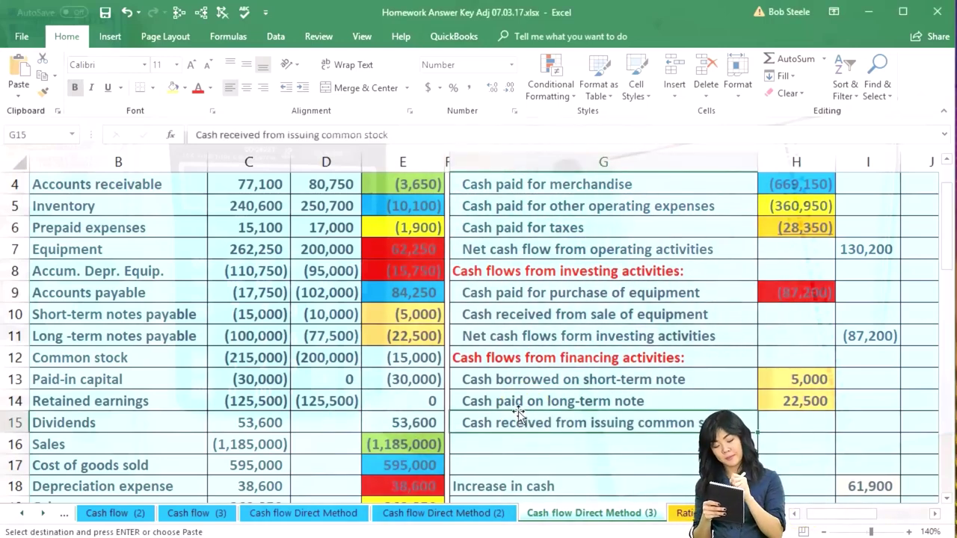
{"action": "left_click", "coordinate": [417, 382]}
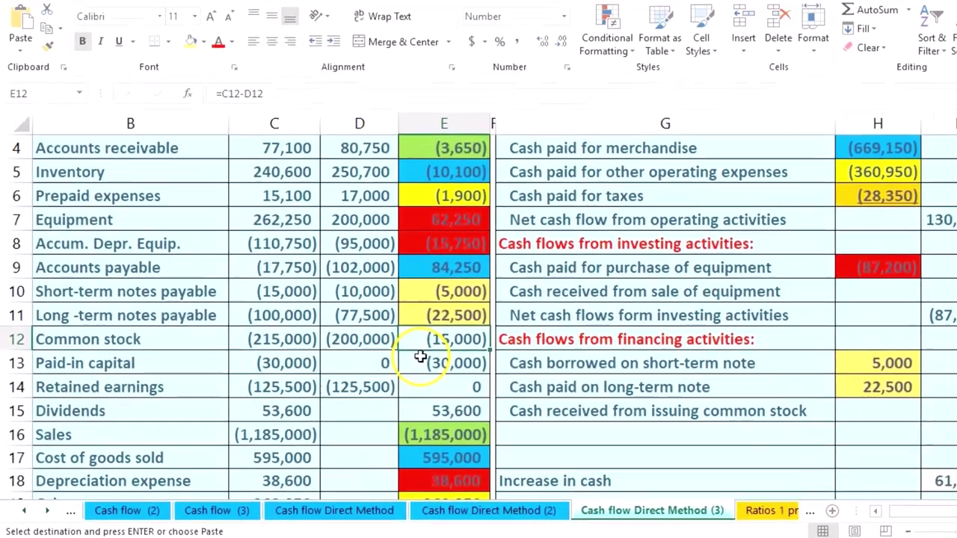
{"action": "left_click", "coordinate": [380, 374]}
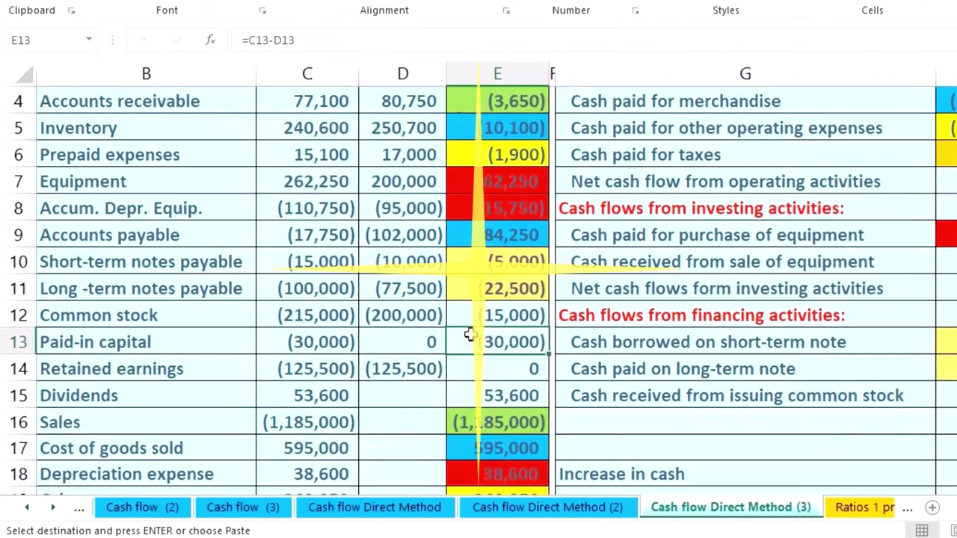
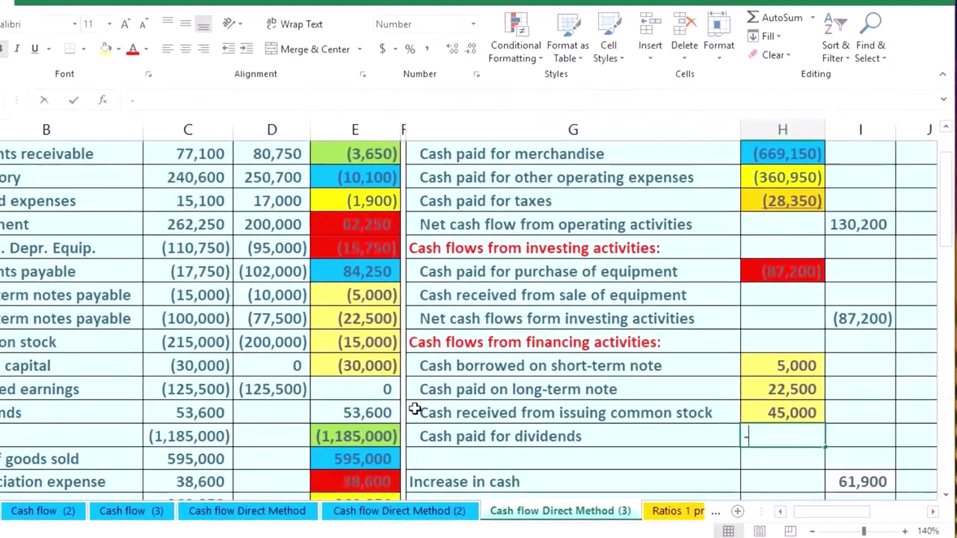
Step: Enter a formula in H16 that reverses the sign of the dividends difference, -E15
{"action": "type", "text": "-"}
{"action": "left_click", "coordinate": [422, 423]}
{"action": "key", "text": "Return"}
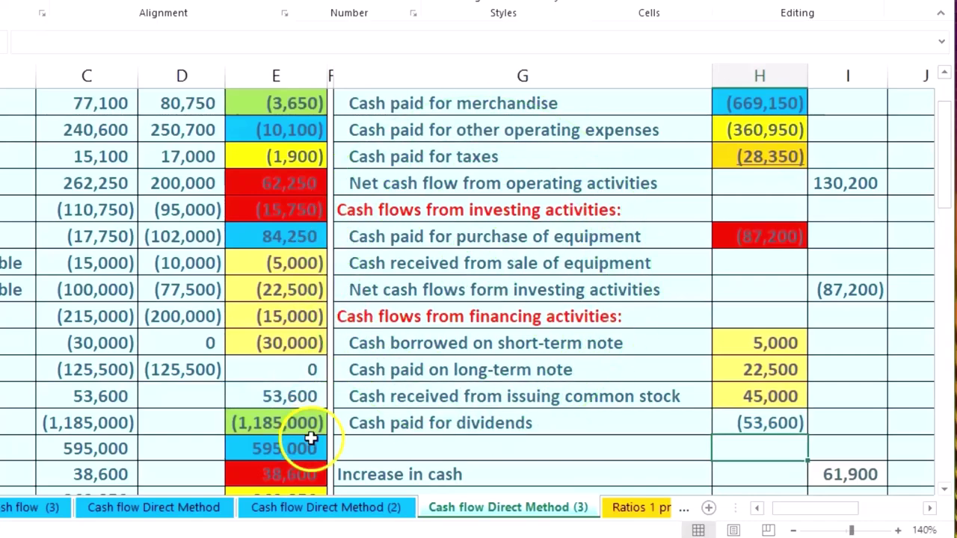
Step: Shade the dividends cash flow amount in H16 and its matching difference in E15 light yellow
{"action": "left_click", "coordinate": [740, 424]}
{"action": "key", "text": "ctrl+c"}
{"action": "right_click", "coordinate": [741, 424]}
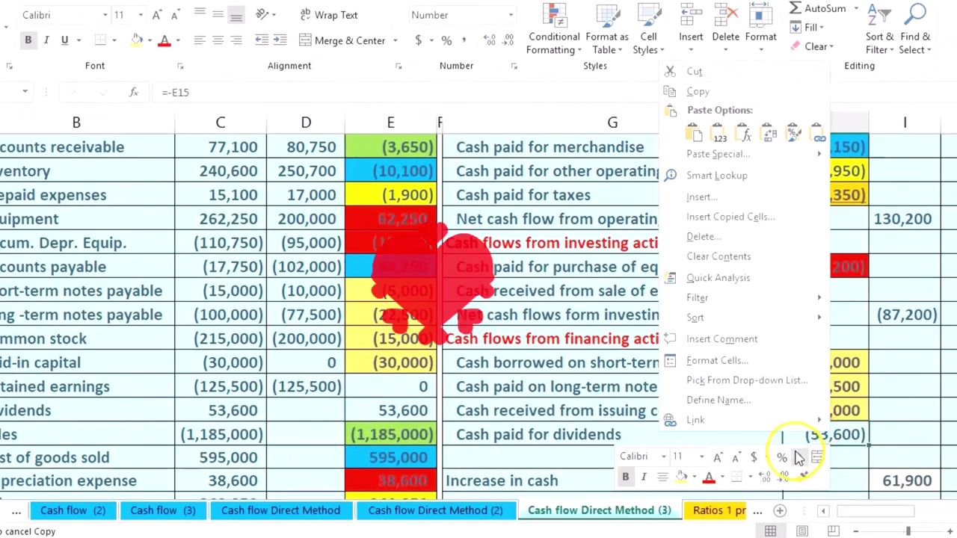
{"action": "key", "text": "Escape"}
{"action": "left_click", "coordinate": [403, 411]}
{"action": "right_click", "coordinate": [413, 412]}
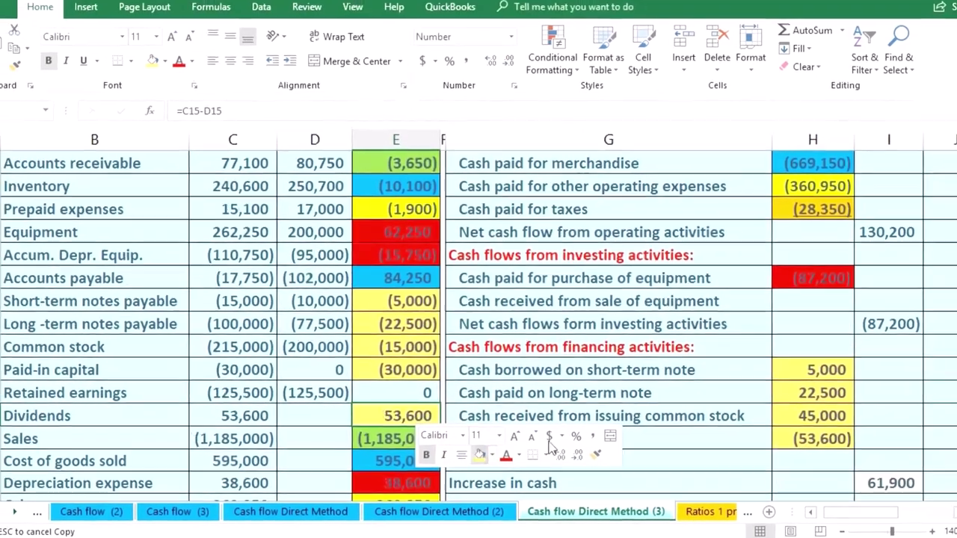
Step: Add the line label "Net cash flow from financing activities" in G17 below the dividends line
{"action": "left_click", "coordinate": [739, 411]}
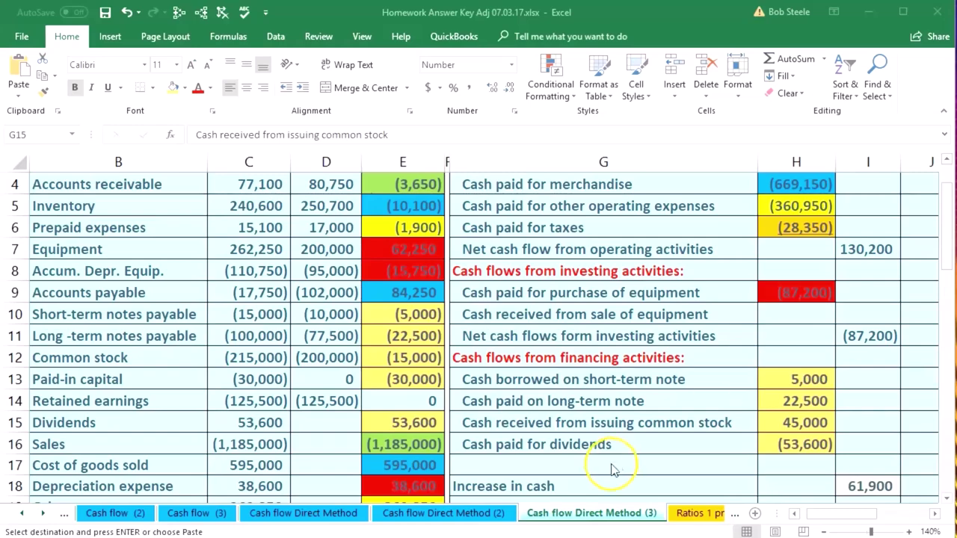
{"action": "key", "text": "ctrl+v"}
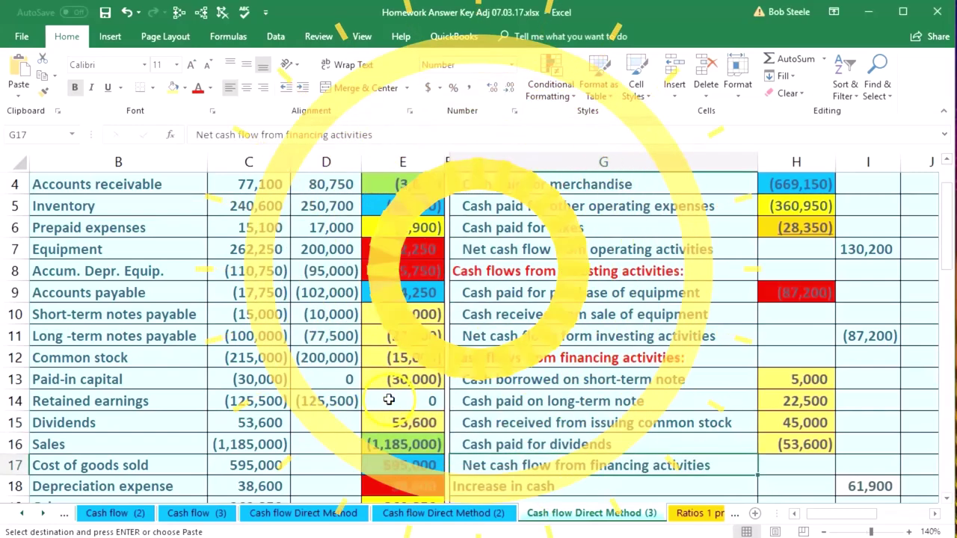
Step: Examine the cash difference in E3, the increase in cash in I18 and the remaining account differences in E4:E21
{"action": "scroll", "coordinate": [391, 374], "scroll_direction": "up", "scroll_amount": 1}
{"action": "scroll", "coordinate": [391, 323], "scroll_direction": "down", "scroll_amount": 1}
{"action": "scroll", "coordinate": [407, 292], "scroll_direction": "up", "scroll_amount": 1}
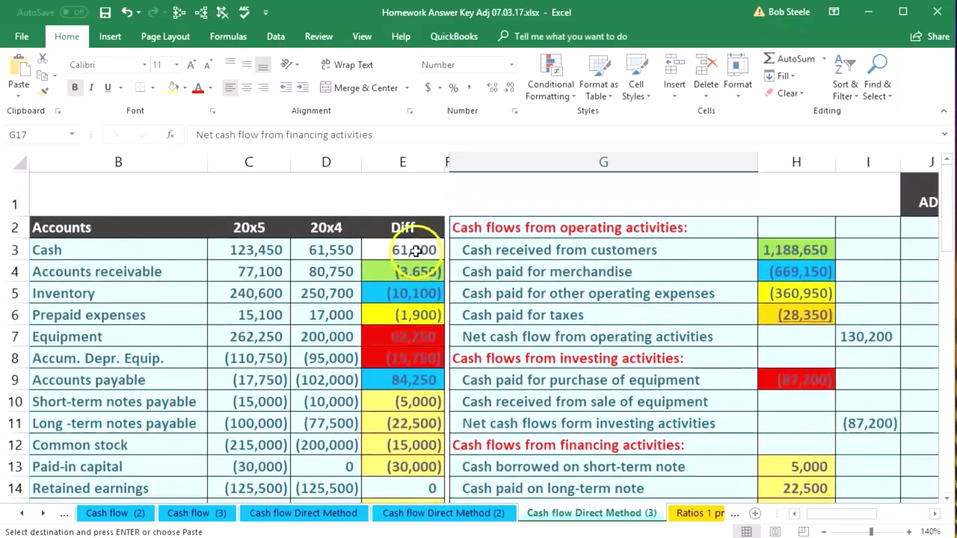
{"action": "left_click", "coordinate": [414, 250]}
{"action": "scroll", "coordinate": [726, 384], "scroll_direction": "down", "scroll_amount": 2}
{"action": "left_click", "coordinate": [886, 423]}
{"action": "scroll", "coordinate": [523, 336], "scroll_direction": "up", "scroll_amount": 1}
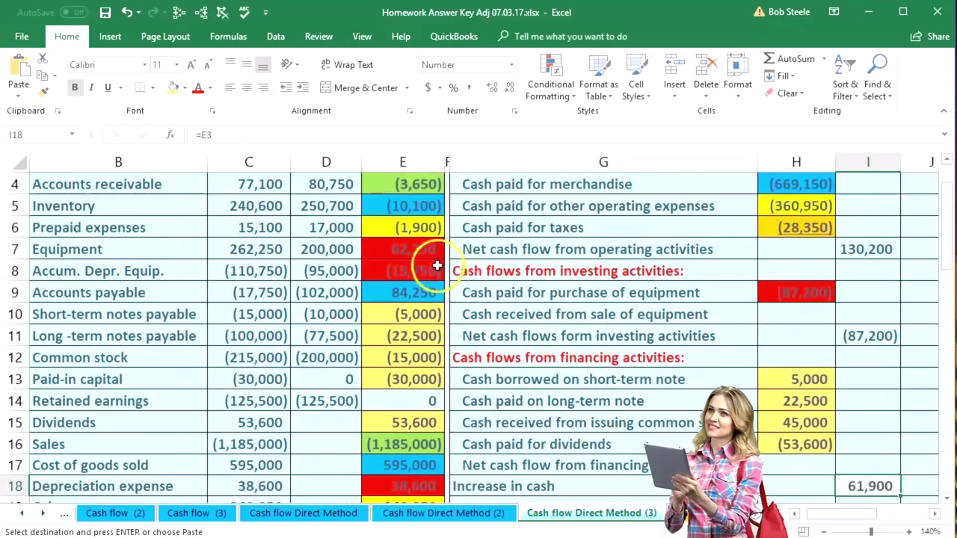
{"action": "scroll", "coordinate": [390, 254], "scroll_direction": "up", "scroll_amount": 1}
{"action": "left_click_drag", "start_coordinate": [401, 278], "coordinate": [404, 484]}
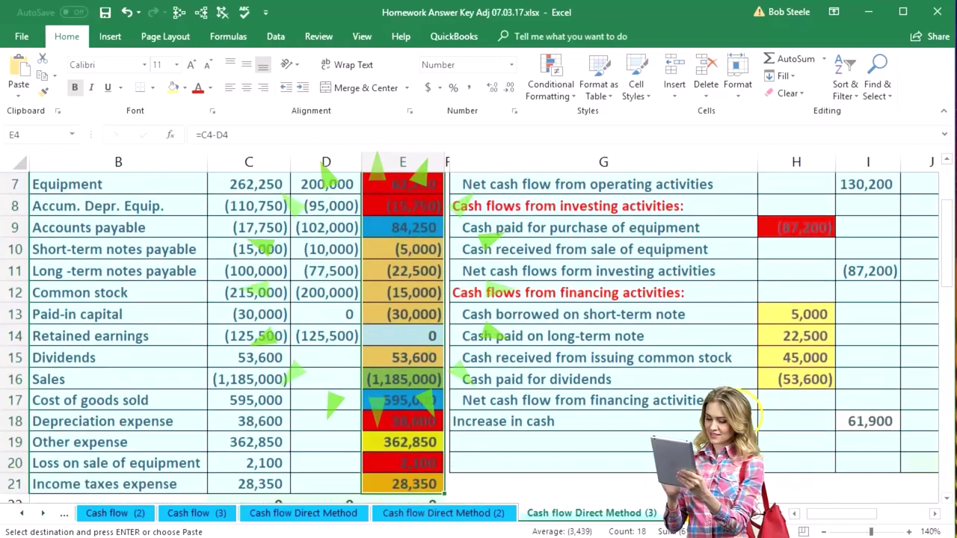
Step: Underline the dividends amount in H16 and total the financing cash flows in I17 with =SUM(H13:H16)
{"action": "left_click", "coordinate": [887, 400]}
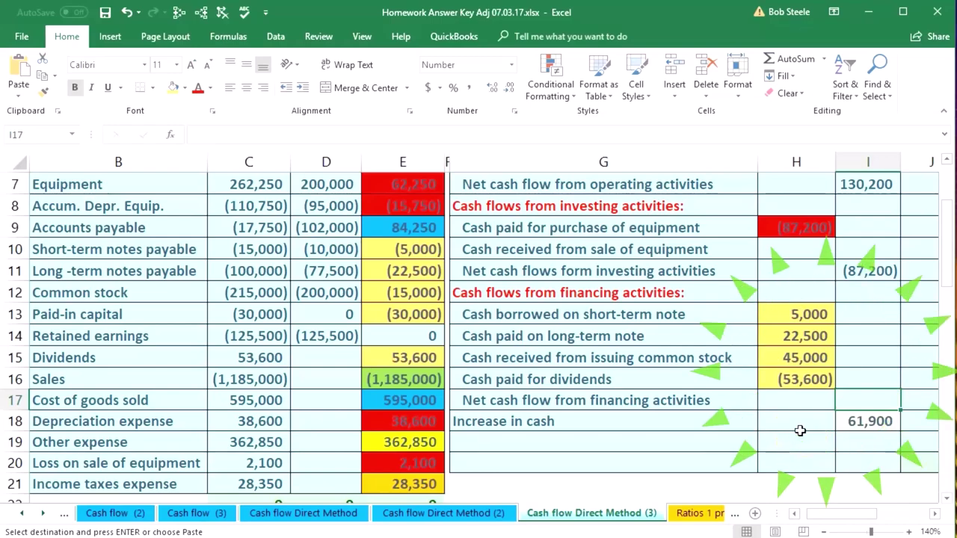
{"action": "left_click", "coordinate": [797, 379]}
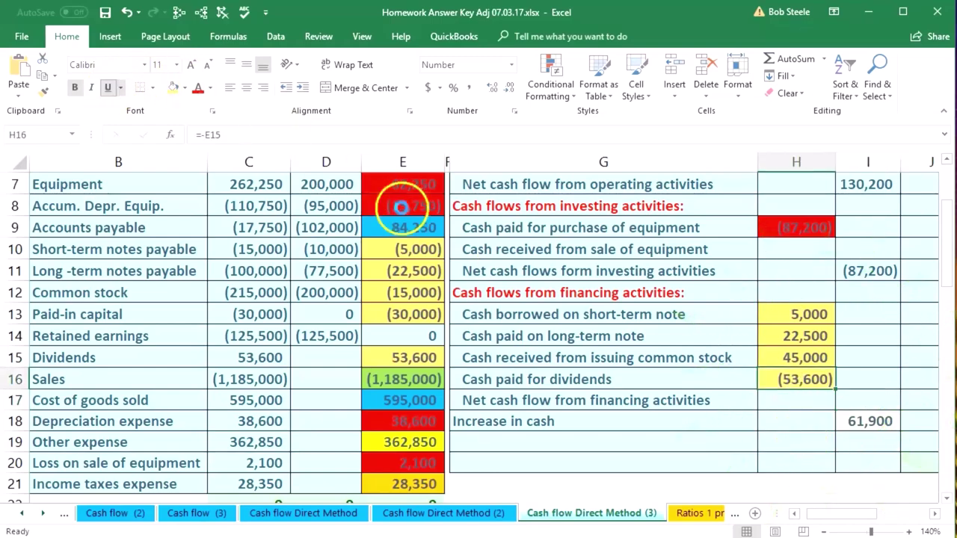
{"action": "left_click", "coordinate": [887, 400]}
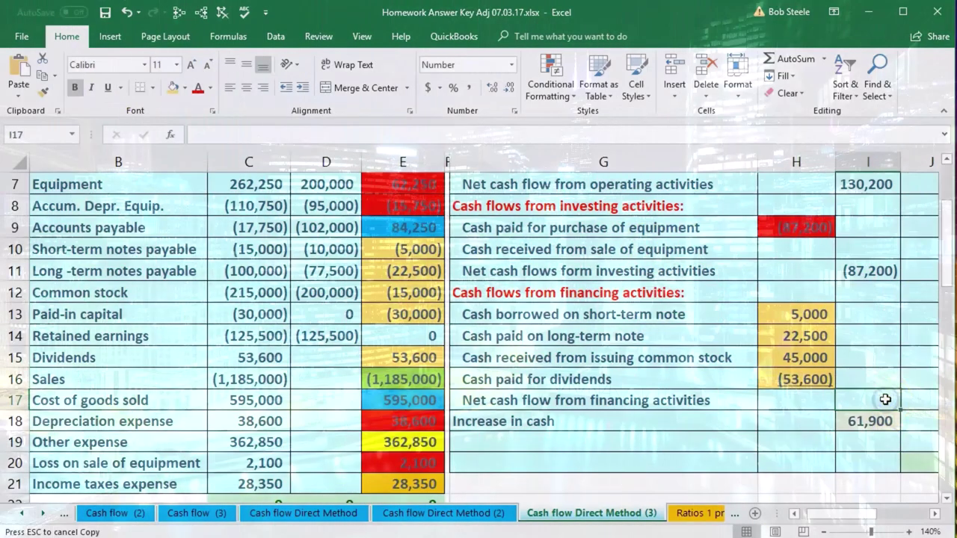
{"action": "type", "text": "=sum"}
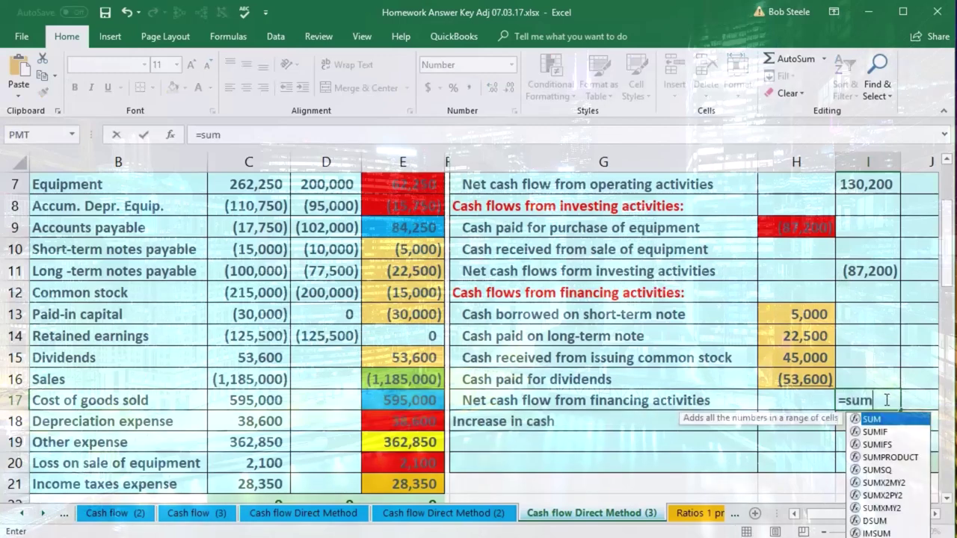
{"action": "double_click", "coordinate": [872, 419]}
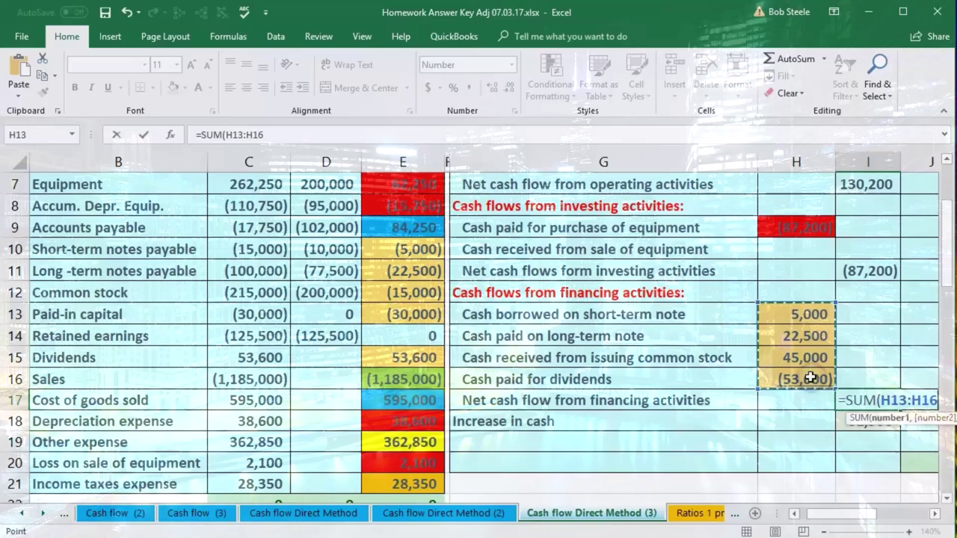
{"action": "key", "text": "Return"}
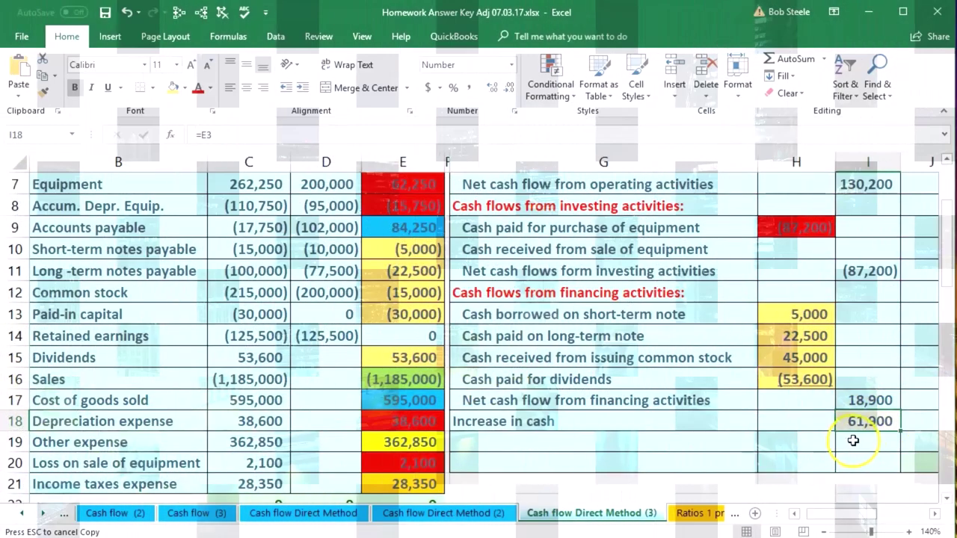
Step: Compare the increase in cash with the cash difference in E3, and review the operating, investing and financing net cash flow subtotals in column I
{"action": "scroll", "coordinate": [712, 436], "scroll_direction": "up", "scroll_amount": 1}
{"action": "scroll", "coordinate": [474, 256], "scroll_direction": "up", "scroll_amount": 2}
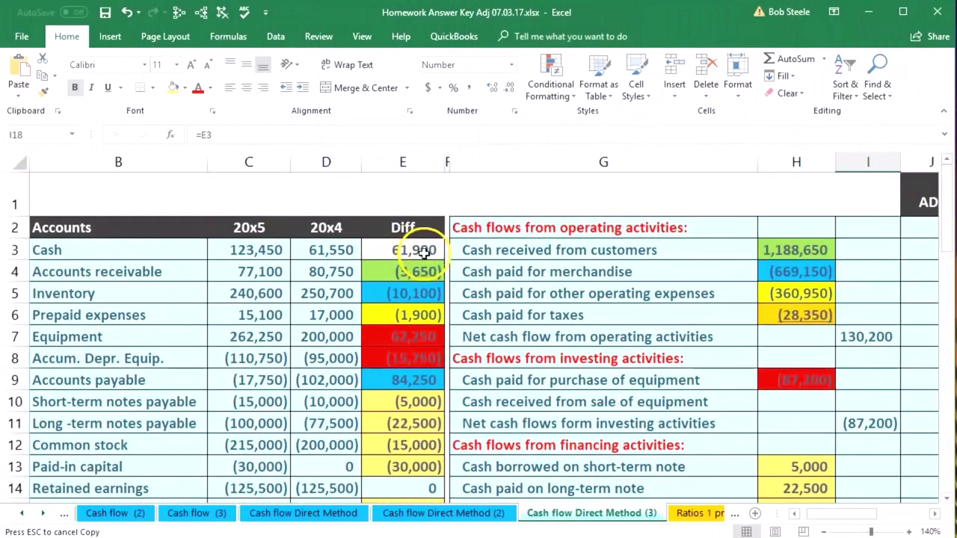
{"action": "scroll", "coordinate": [540, 337], "scroll_direction": "down", "scroll_amount": 2}
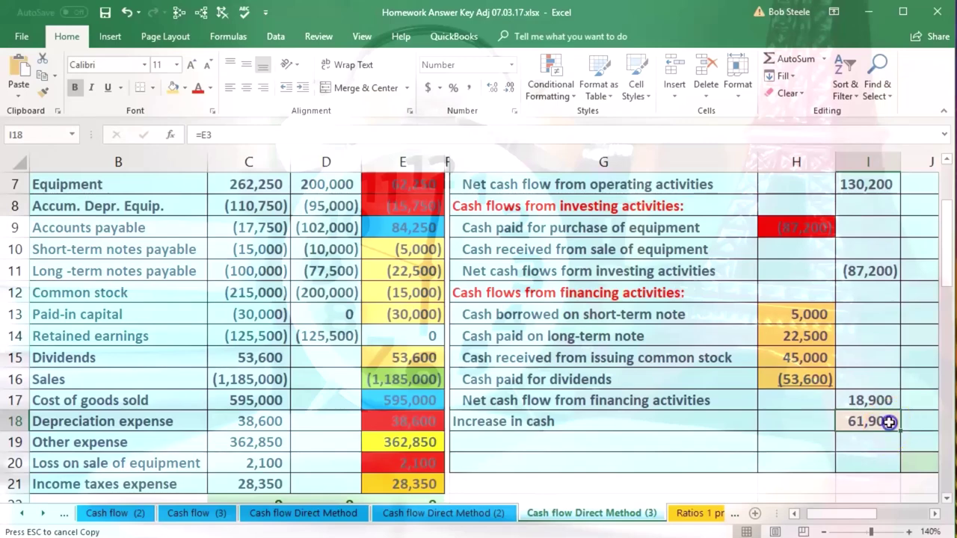
{"action": "scroll", "coordinate": [851, 261], "scroll_direction": "up", "scroll_amount": 2}
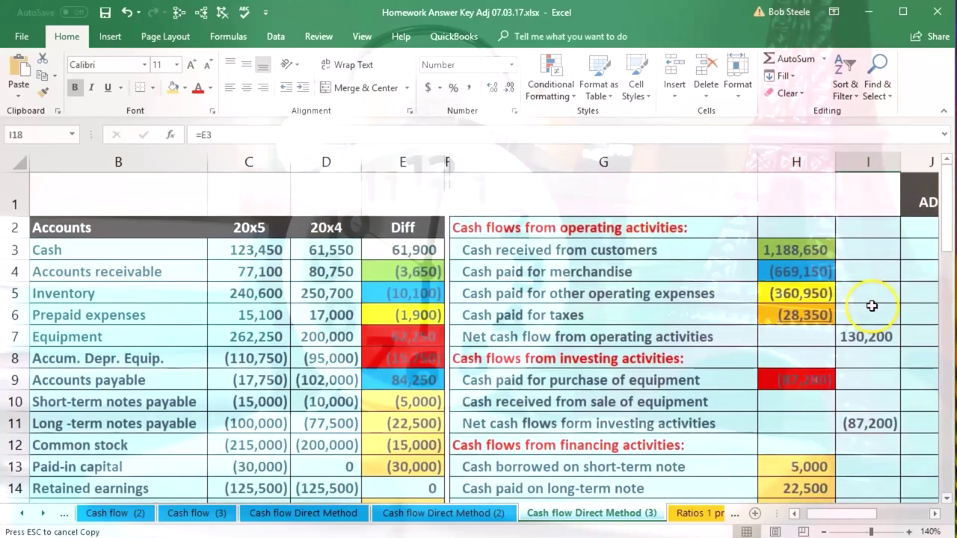
{"action": "left_click", "coordinate": [624, 226]}
{"action": "left_click", "coordinate": [865, 337]}
{"action": "left_click", "coordinate": [713, 338]}
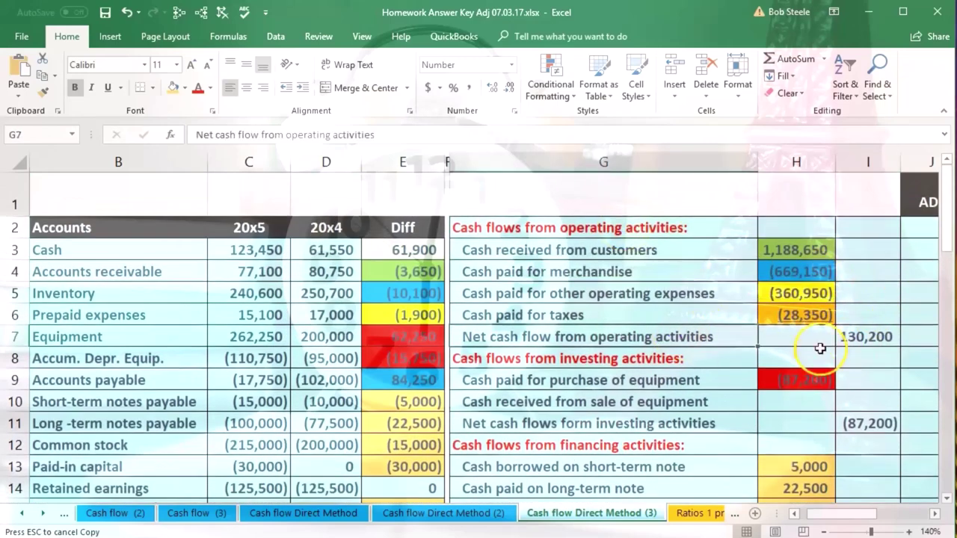
{"action": "left_click", "coordinate": [859, 339]}
{"action": "left_click", "coordinate": [653, 361]}
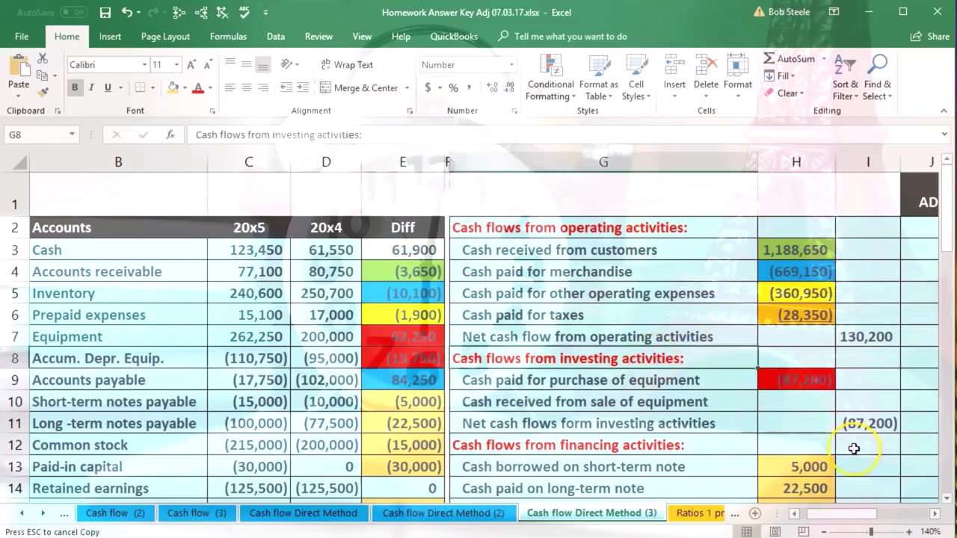
{"action": "left_click", "coordinate": [868, 424]}
{"action": "left_click", "coordinate": [690, 421]}
{"action": "left_click", "coordinate": [847, 422]}
{"action": "scroll", "coordinate": [848, 478], "scroll_direction": "down", "scroll_amount": 1}
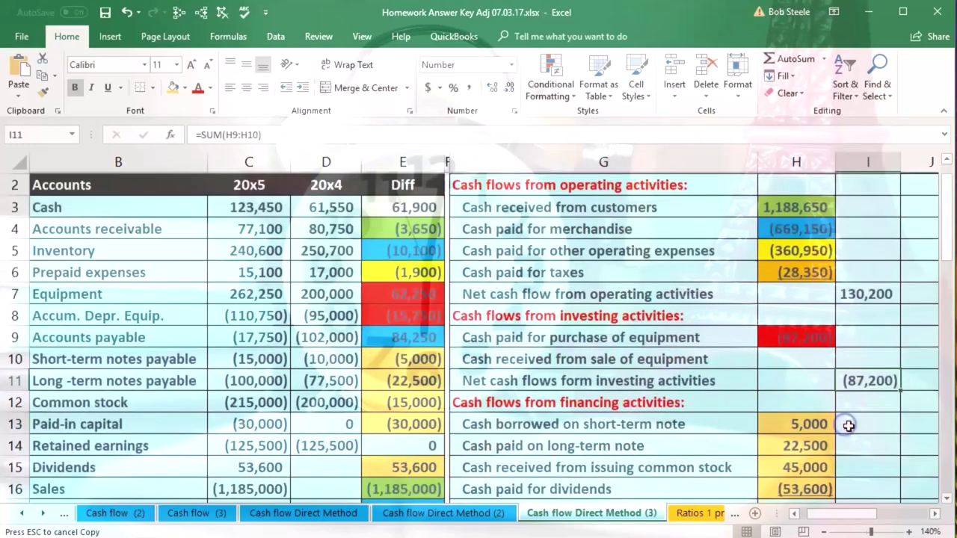
{"action": "left_click", "coordinate": [638, 359]}
{"action": "left_click", "coordinate": [884, 481]}
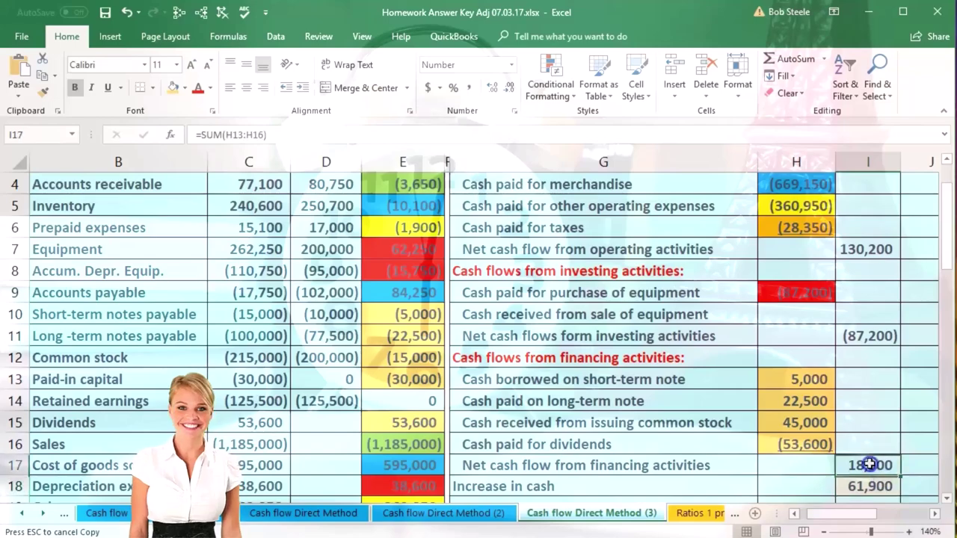
{"action": "left_click", "coordinate": [643, 466]}
{"action": "left_click", "coordinate": [850, 461]}
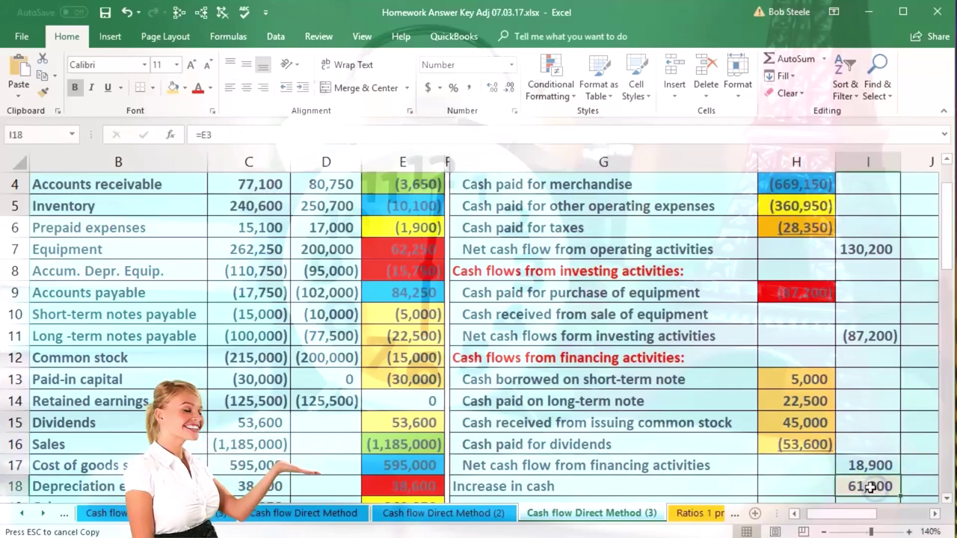
Step: Replace the increase in cash formula in I18 with a sum of the three section subtotals, =SUM(I7:I17)
{"action": "key", "text": "BackSpace"}
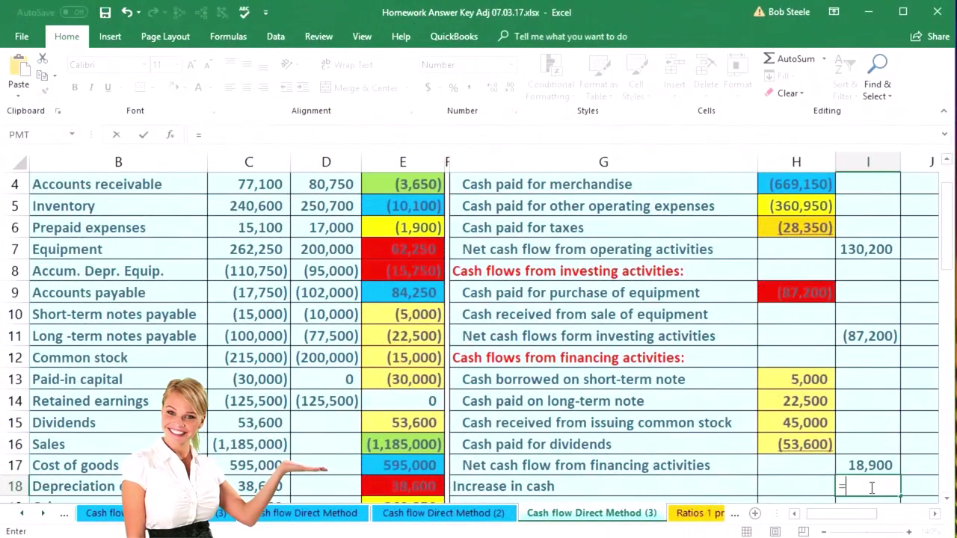
{"action": "type", "text": "=sum"}
{"action": "key", "text": "Tab"}
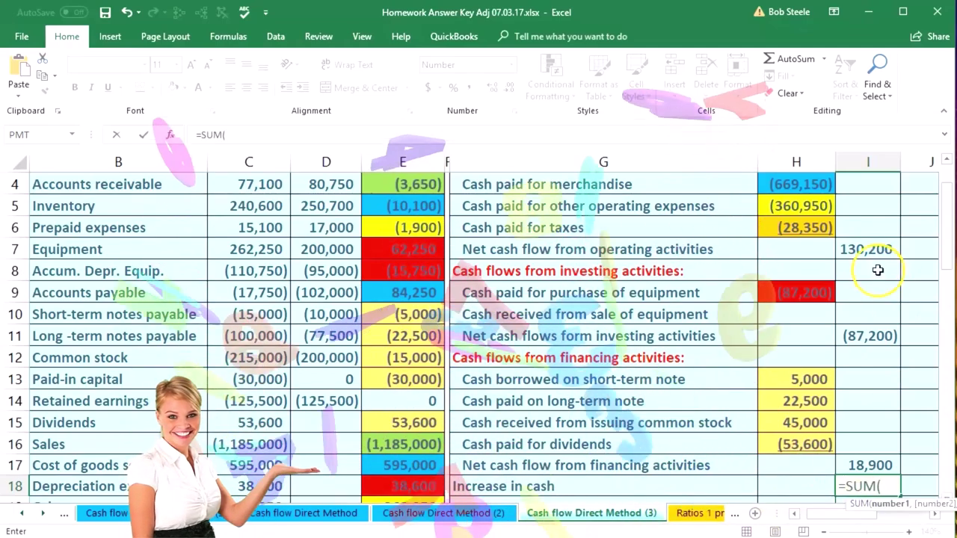
{"action": "left_click_drag", "start_coordinate": [874, 250], "coordinate": [879, 466]}
{"action": "key", "text": "Return"}
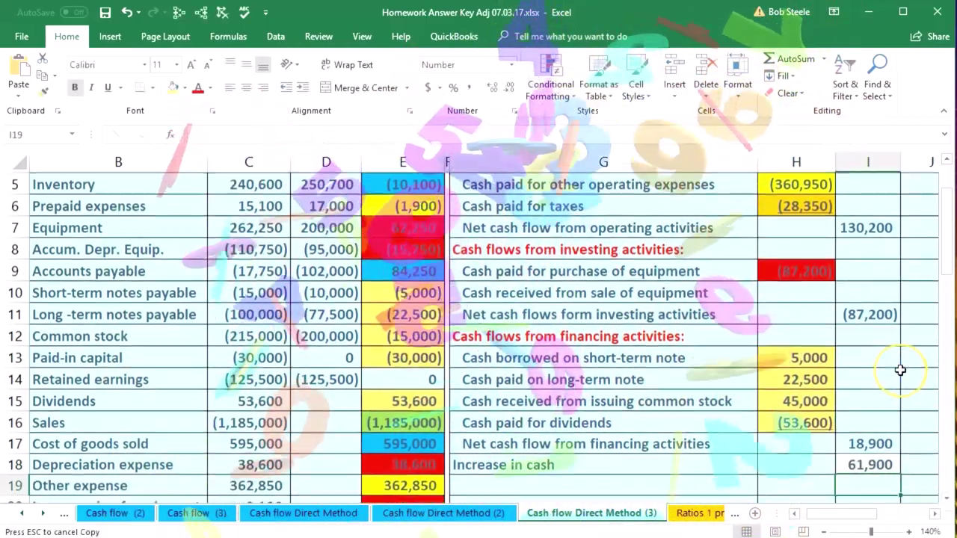
Step: Check the summed increase in cash in I18 against the year-over-year cash difference in E3
{"action": "left_click", "coordinate": [875, 465]}
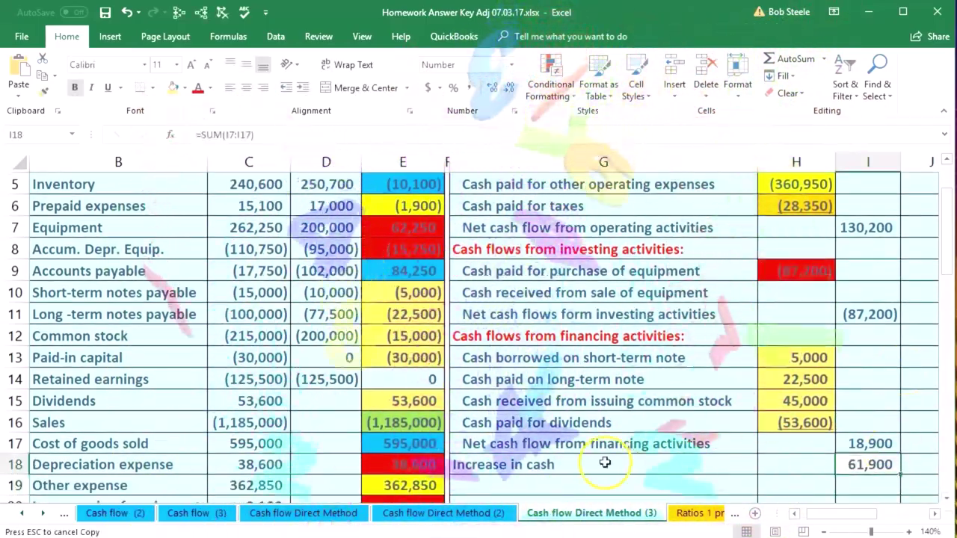
{"action": "scroll", "coordinate": [605, 463], "scroll_direction": "up", "scroll_amount": 2}
{"action": "left_click", "coordinate": [419, 250]}
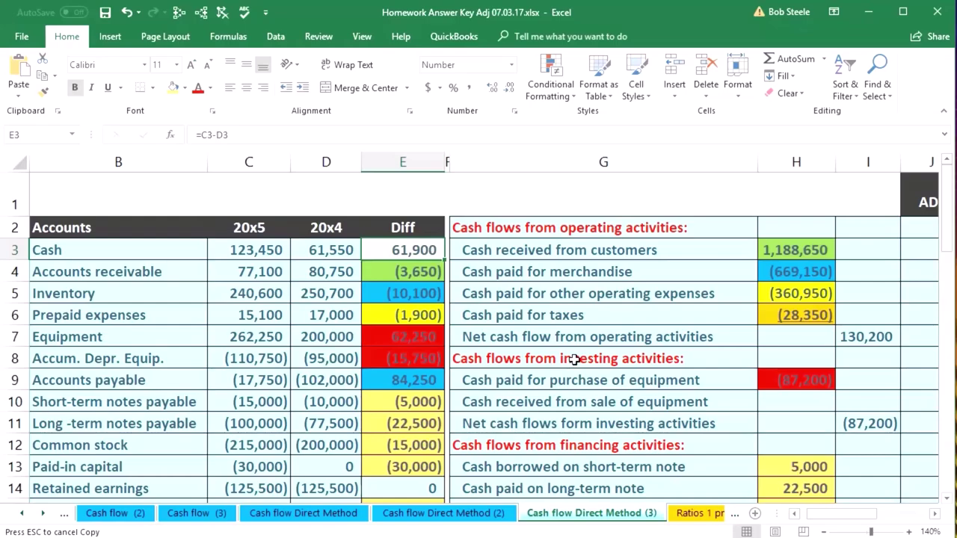
{"action": "scroll", "coordinate": [611, 387], "scroll_direction": "down", "scroll_amount": 3}
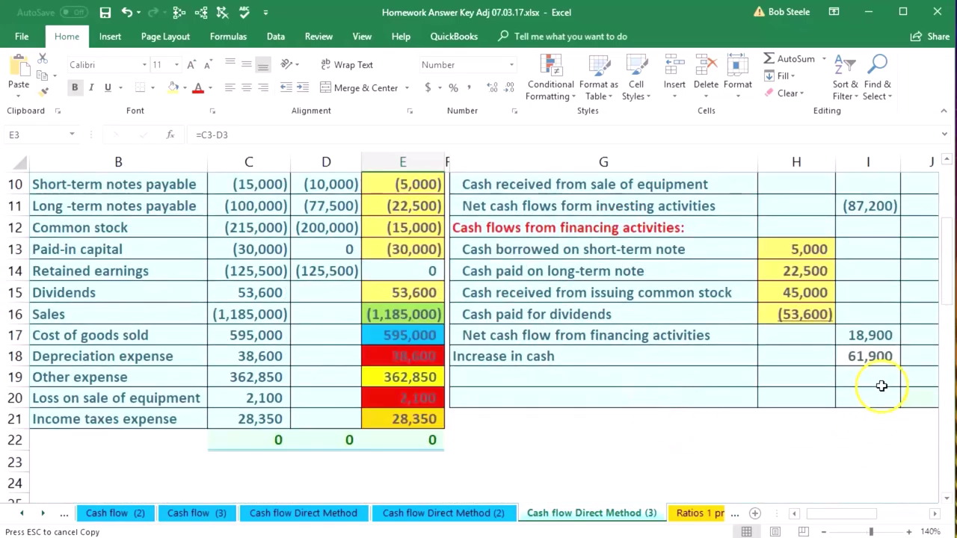
Step: Compare the increase in cash in I18 with the 20x5 and 20x4 cash balances on the balance sheet in column A
{"action": "left_click", "coordinate": [876, 360]}
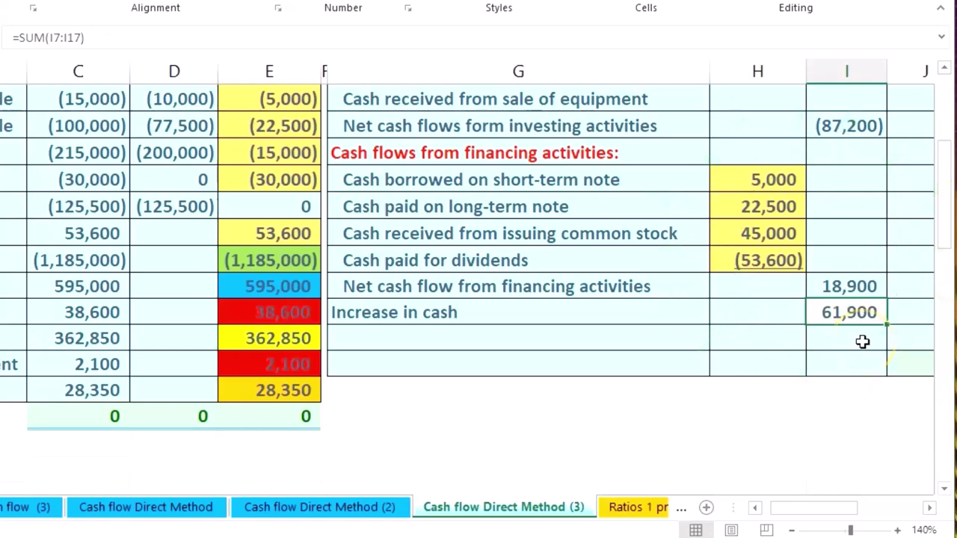
{"action": "key", "text": "ctrl+c"}
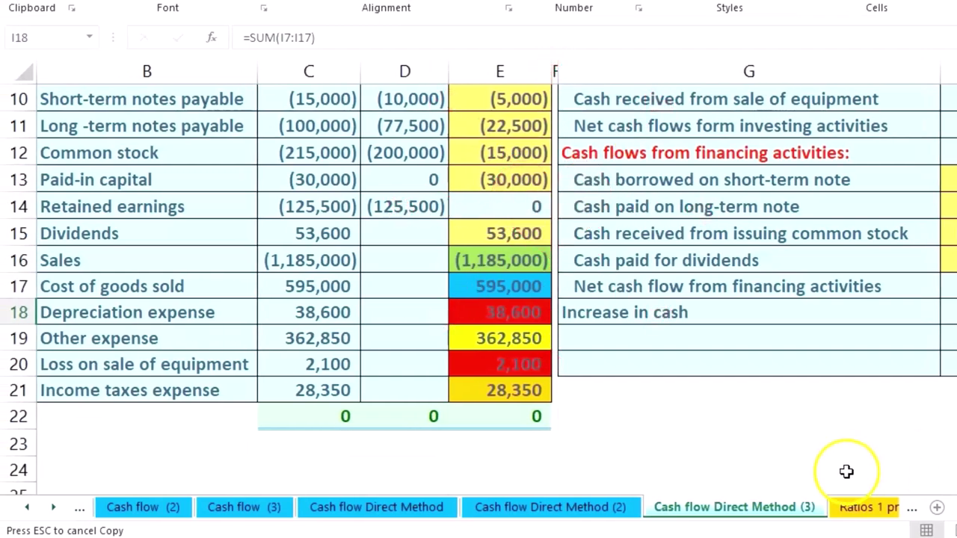
{"action": "left_click_drag", "start_coordinate": [786, 519], "coordinate": [760, 515]}
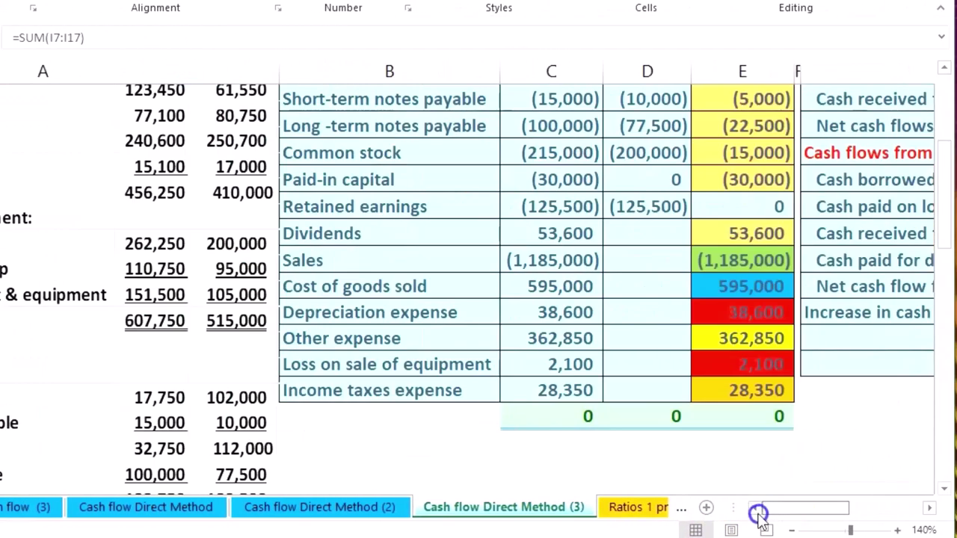
{"action": "scroll", "coordinate": [135, 297], "scroll_direction": "up", "scroll_amount": 2}
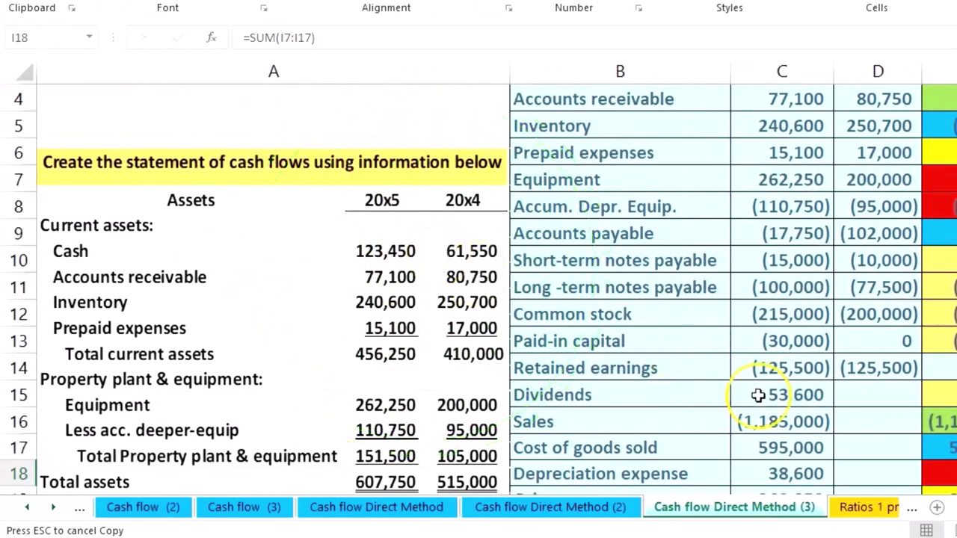
Step: Paste the copied labels "Cash at the beginning of the year" and "Cash at the end of the year" into G19:G20
{"action": "scroll", "coordinate": [878, 512], "scroll_direction": "right", "scroll_amount": 3}
{"action": "scroll", "coordinate": [769, 457], "scroll_direction": "down", "scroll_amount": 1}
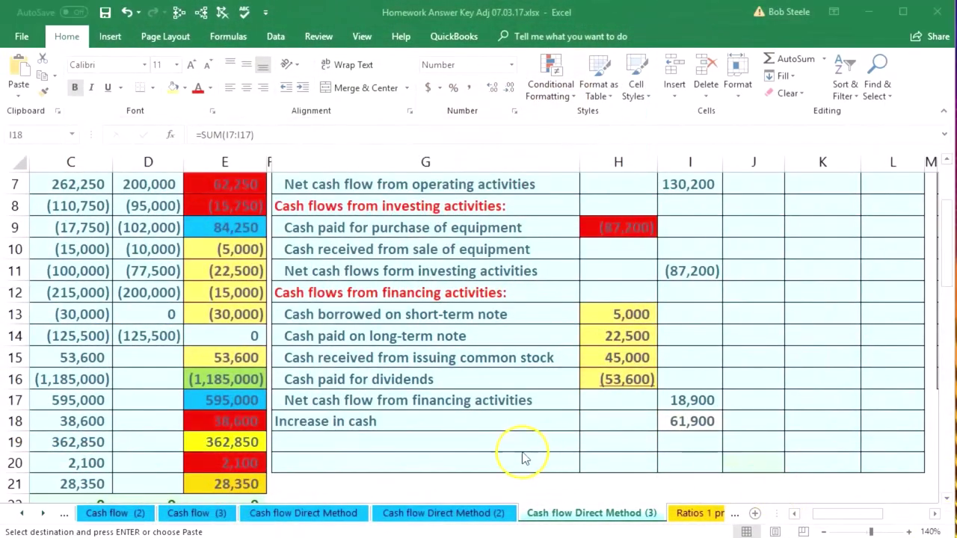
{"action": "left_click", "coordinate": [459, 440]}
{"action": "key", "text": "ctrl+v"}
Step: Link the cash at the beginning of the year in I19 to the 20x4 cash balance with =D3
{"action": "left_click_drag", "start_coordinate": [845, 516], "coordinate": [837, 515]}
{"action": "scroll", "coordinate": [332, 409], "scroll_direction": "up", "scroll_amount": 2}
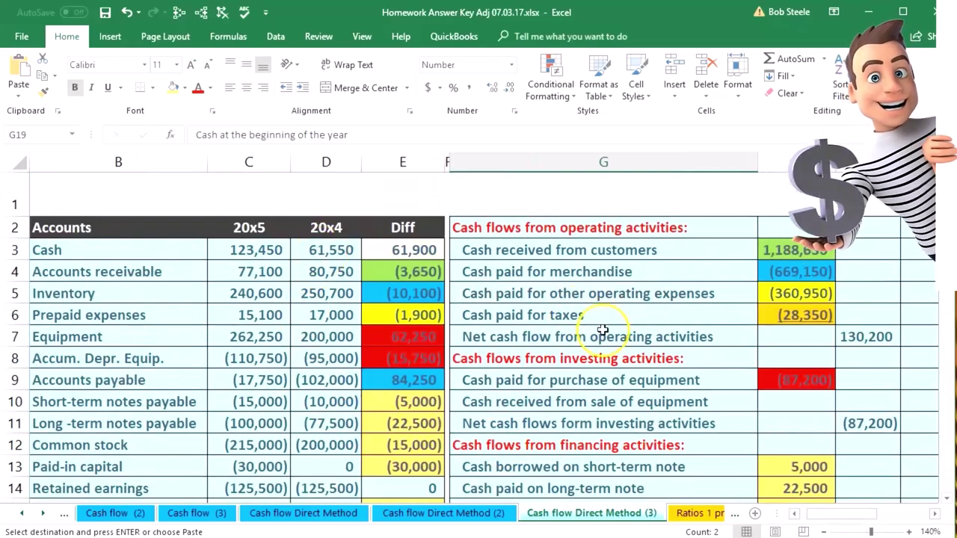
{"action": "scroll", "coordinate": [631, 391], "scroll_direction": "down", "scroll_amount": 3}
{"action": "left_click", "coordinate": [881, 380]}
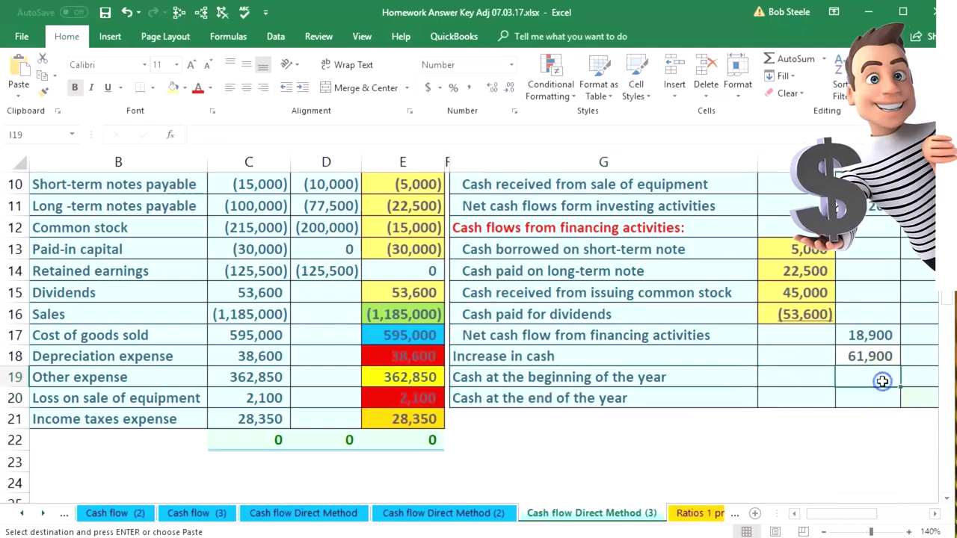
{"action": "type", "text": "="}
{"action": "scroll", "coordinate": [673, 373], "scroll_direction": "up", "scroll_amount": 3}
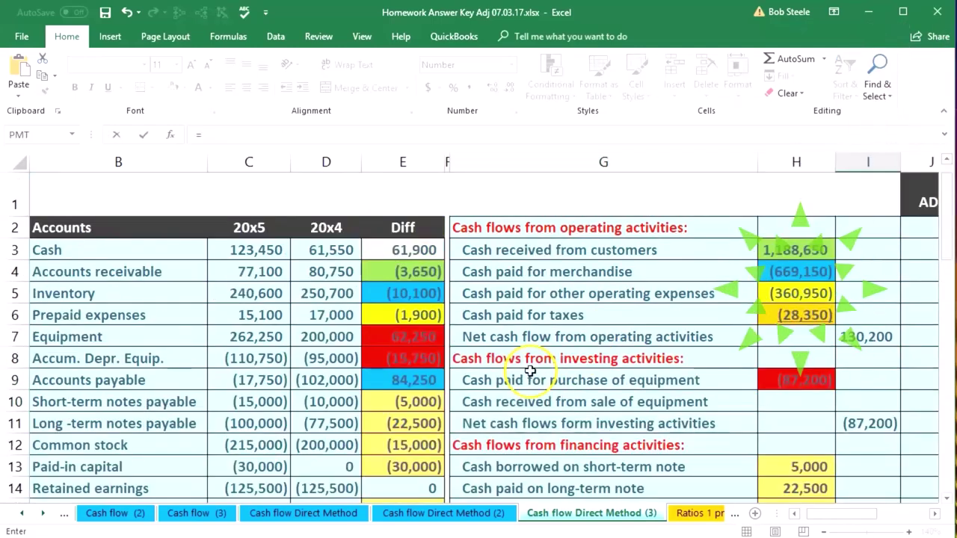
{"action": "left_click", "coordinate": [326, 250]}
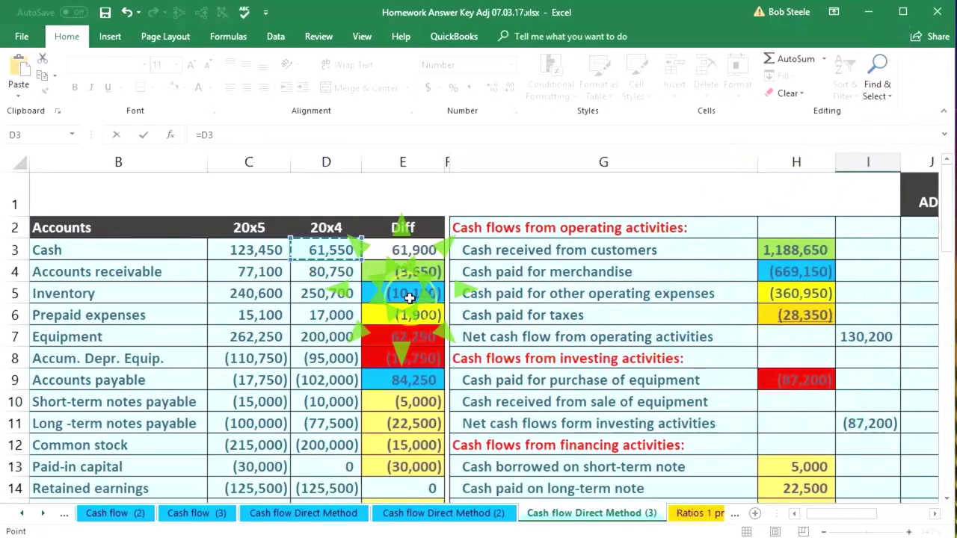
{"action": "key", "text": "Return"}
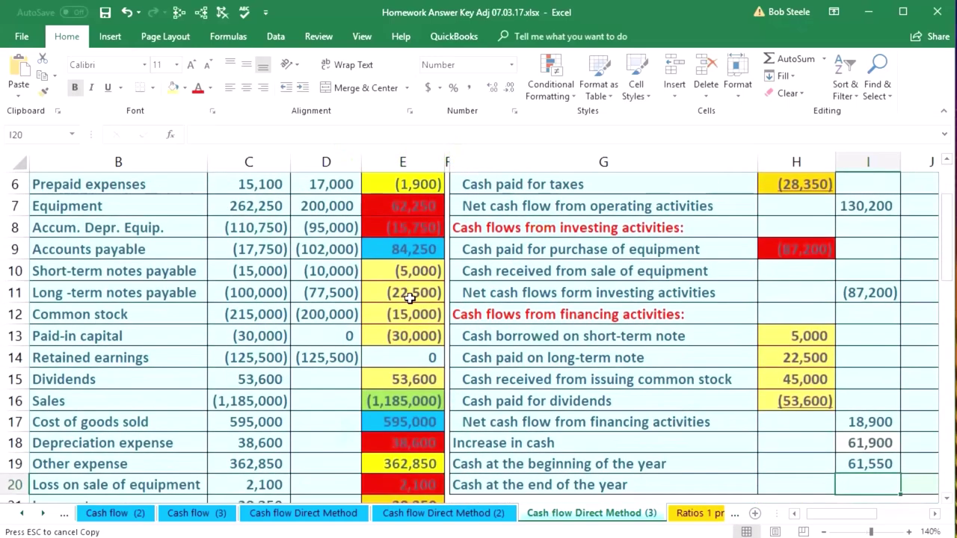
Step: Total the cash at the end of the year in I20 with =SUM(I18:I19) and check it against the 20x5 cash balance in C3
{"action": "type", "text": "=sum(I18,I19"}
{"action": "key", "text": "Return"}
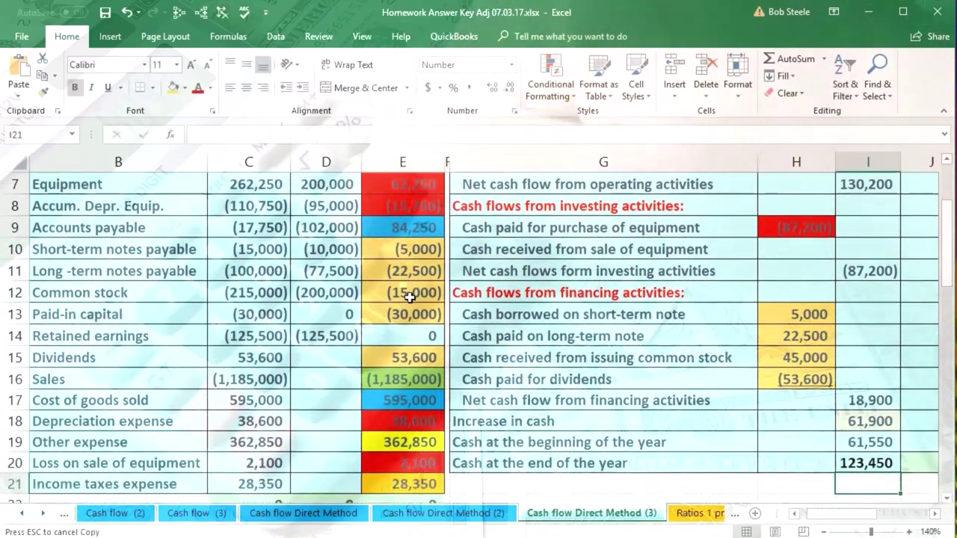
{"action": "left_click", "coordinate": [867, 463]}
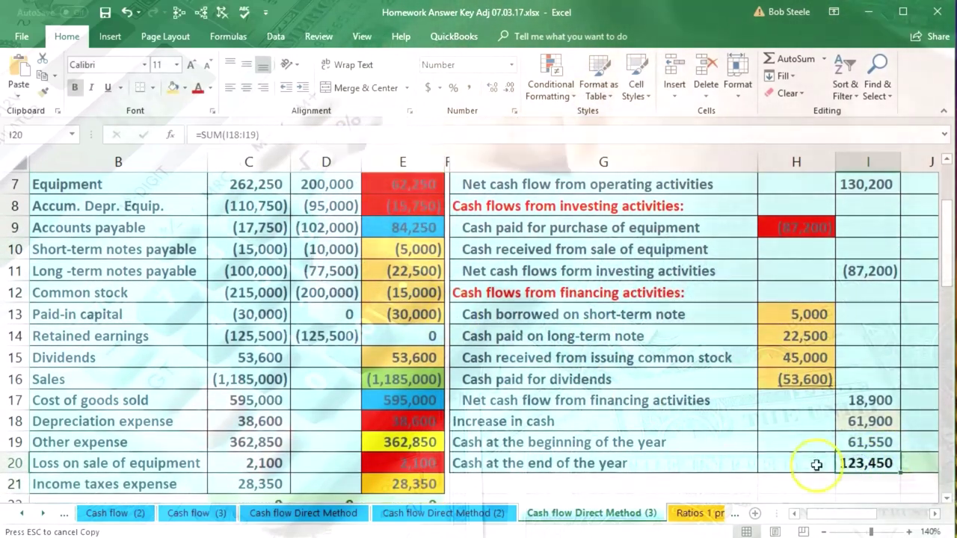
{"action": "scroll", "coordinate": [432, 446], "scroll_direction": "up", "scroll_amount": 2}
{"action": "left_click", "coordinate": [266, 251]}
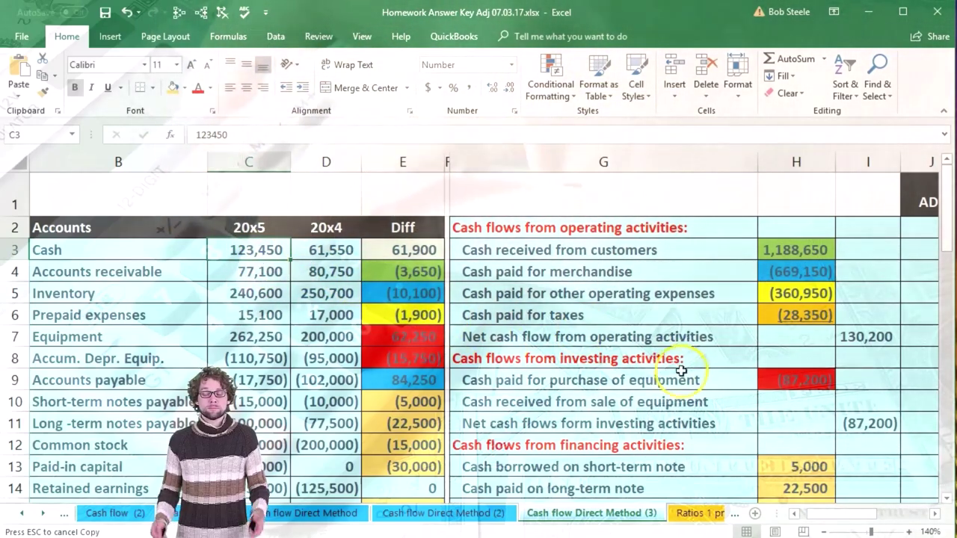
Step: Review the increase in cash in I18, the equipment purchase formula in H9 and the ending cash in I20 against the worksheet differences
{"action": "scroll", "coordinate": [694, 382], "scroll_direction": "down", "scroll_amount": 3}
{"action": "left_click", "coordinate": [866, 399]}
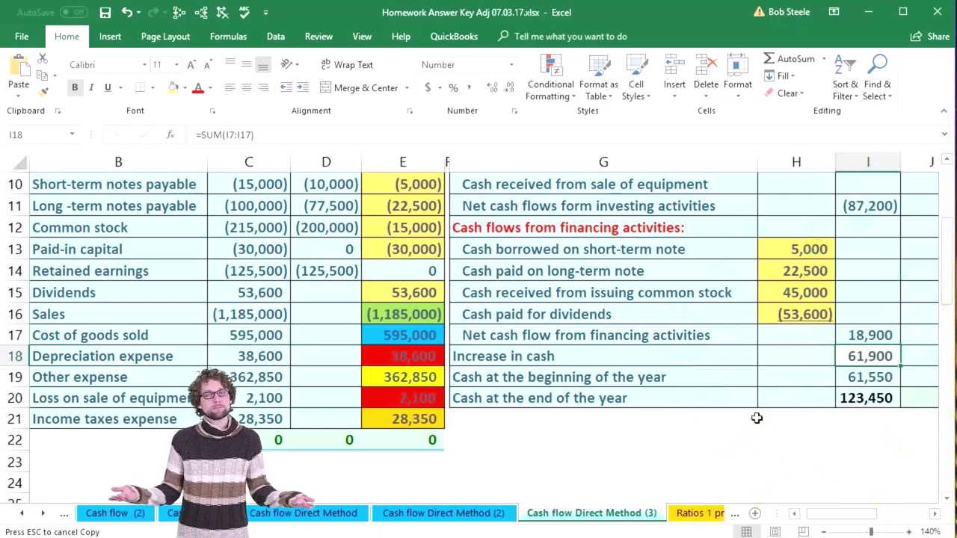
{"action": "scroll", "coordinate": [756, 418], "scroll_direction": "up", "scroll_amount": 2}
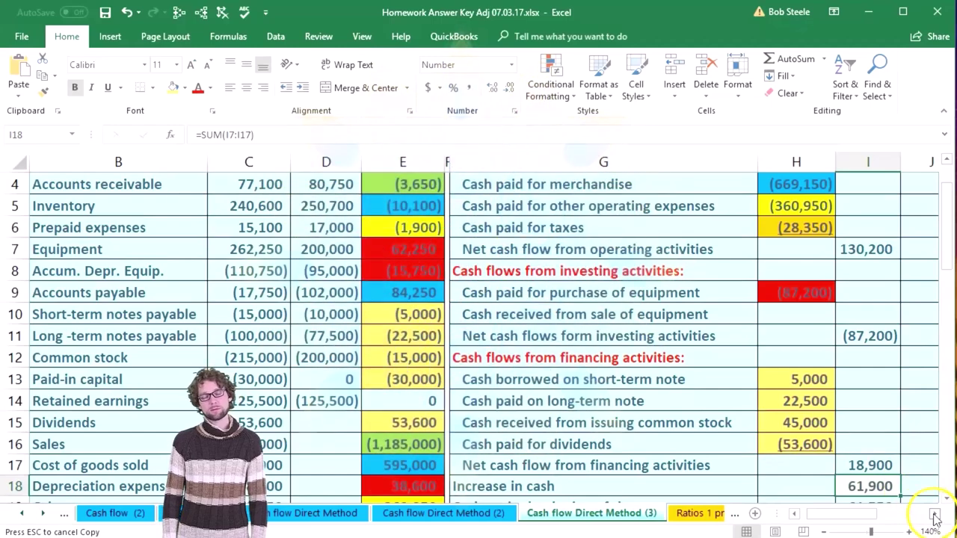
{"action": "scroll", "coordinate": [868, 482], "scroll_direction": "up", "scroll_amount": 1}
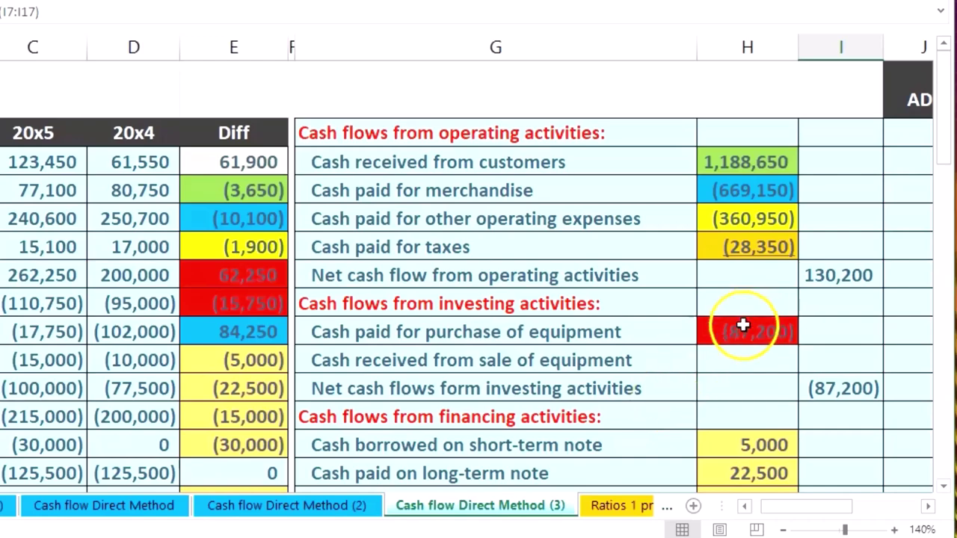
{"action": "left_click", "coordinate": [742, 325]}
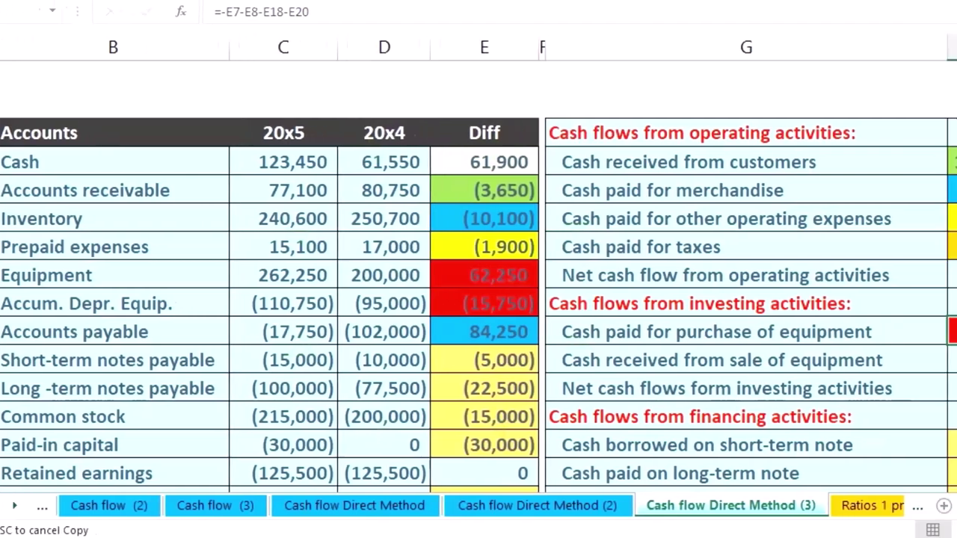
{"action": "scroll", "coordinate": [743, 325], "scroll_direction": "down", "scroll_amount": 3}
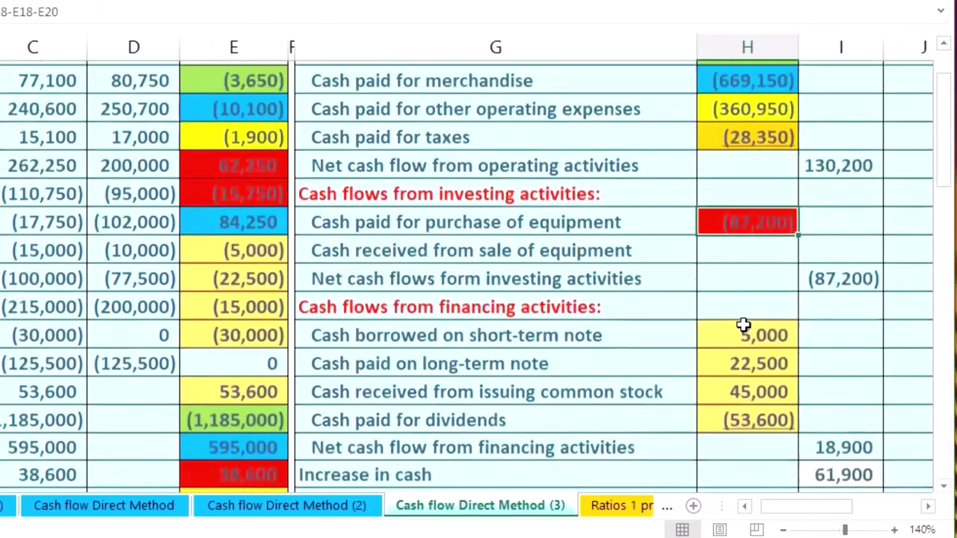
{"action": "left_click", "coordinate": [834, 433]}
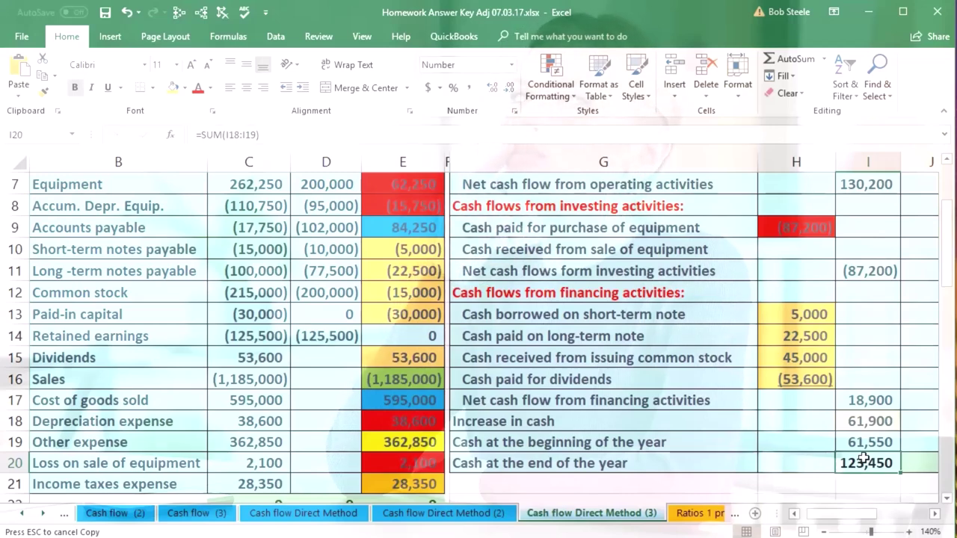
{"action": "scroll", "coordinate": [897, 374], "scroll_direction": "up", "scroll_amount": 1}
{"action": "left_click", "coordinate": [820, 293]}
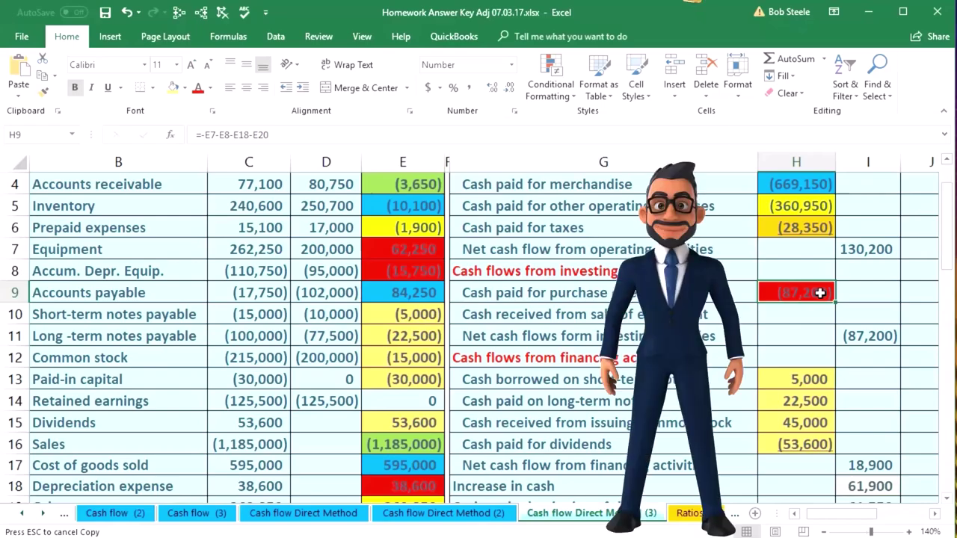
{"action": "scroll", "coordinate": [584, 423], "scroll_direction": "up", "scroll_amount": 2}
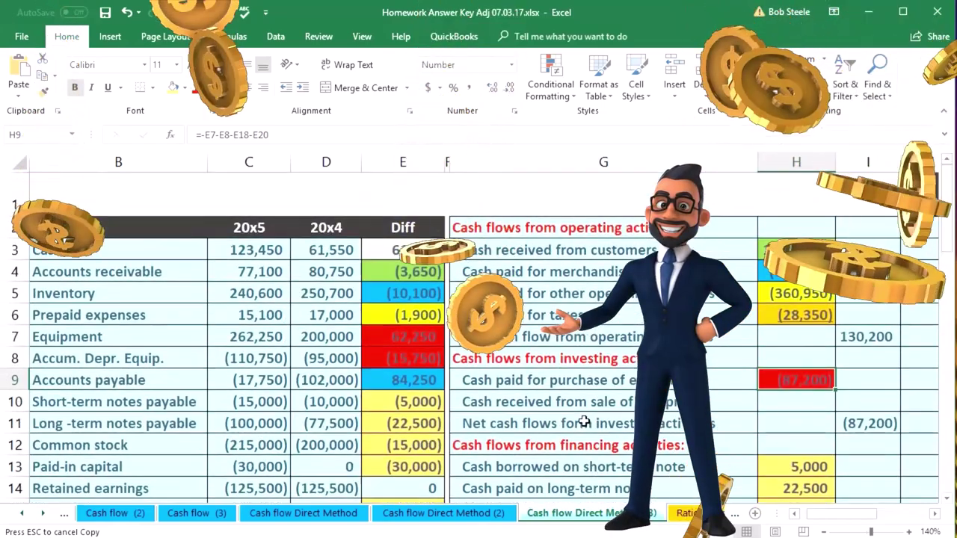